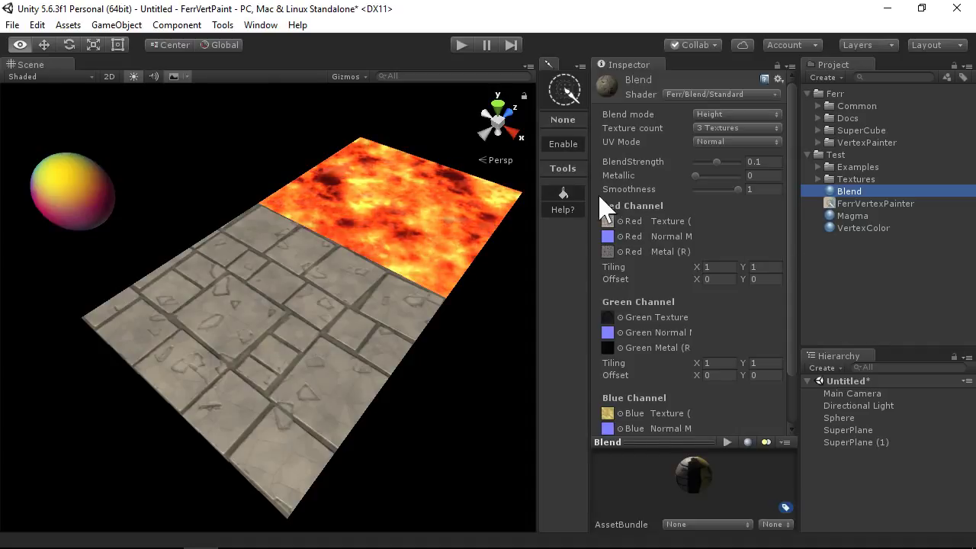
Browse the Blend material's shader list and close it without changing the shader
{"action": "left_click", "coordinate": [702, 95]}
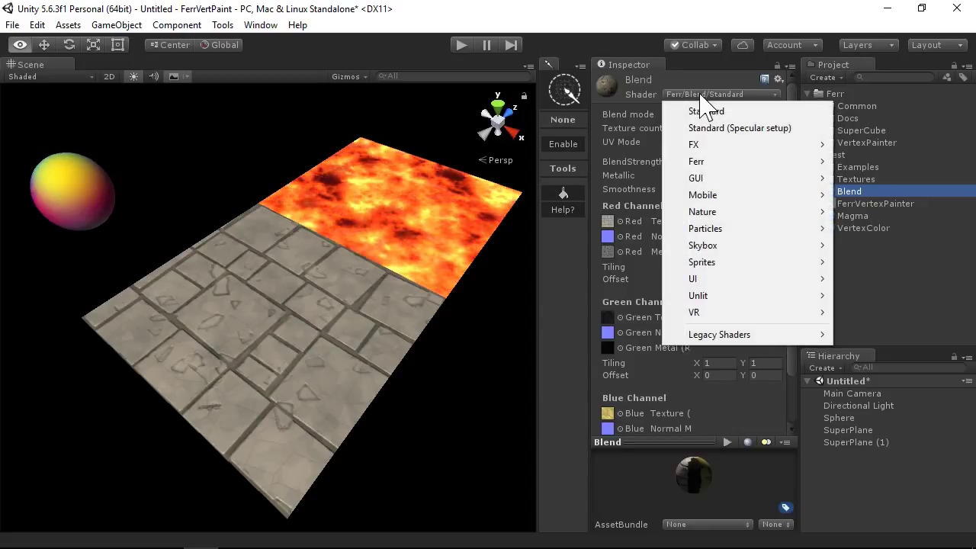
{"action": "mouse_move", "coordinate": [727, 171]}
{"action": "mouse_move", "coordinate": [649, 162]}
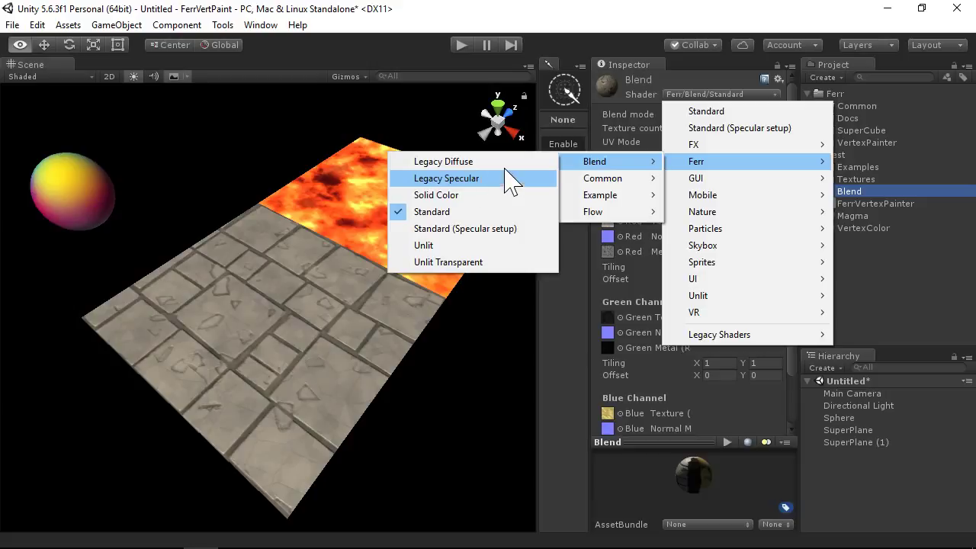
{"action": "left_click", "coordinate": [697, 17]}
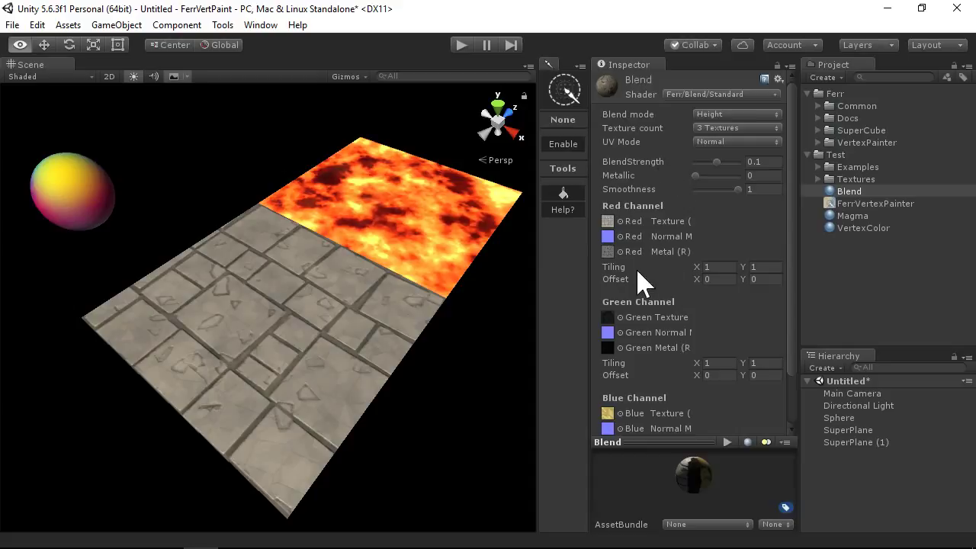
{"action": "scroll", "coordinate": [639, 284], "scroll_direction": "down", "scroll_amount": 2}
{"action": "scroll", "coordinate": [640, 284], "scroll_direction": "up", "scroll_amount": 2}
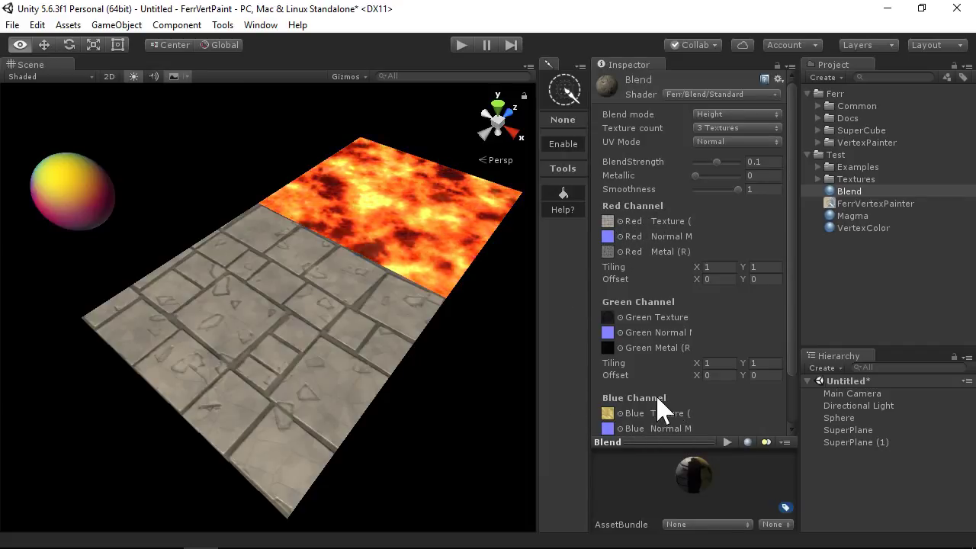
Enable vertex painting on SuperPlane, paint a dark cracked patch, then switch the brush to green
{"action": "left_click", "coordinate": [259, 307]}
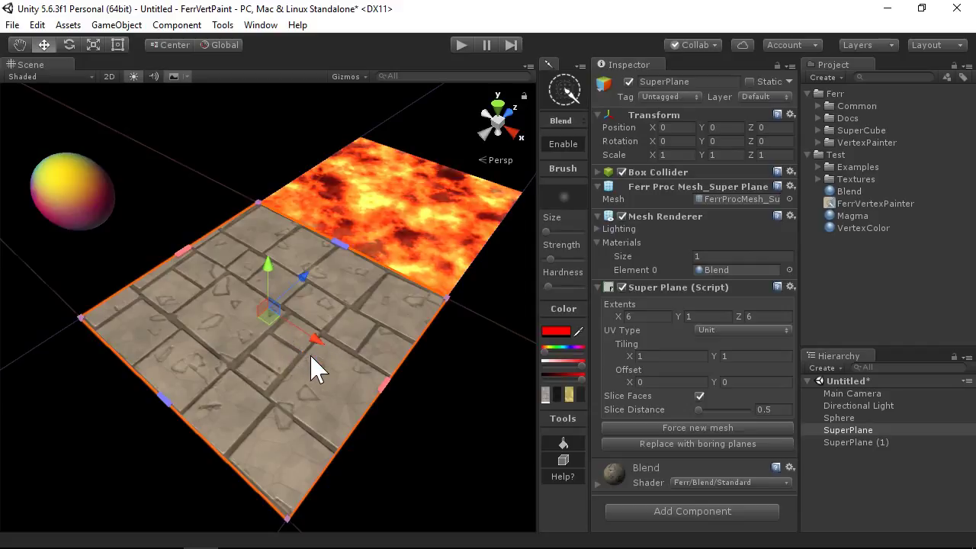
{"action": "key", "text": "p"}
{"action": "mouse_move", "coordinate": [273, 337]}
{"action": "left_mouse_down"}
{"action": "mouse_move", "coordinate": [260, 336]}
{"action": "mouse_move", "coordinate": [305, 323]}
{"action": "mouse_move", "coordinate": [239, 403]}
{"action": "mouse_move", "coordinate": [238, 347]}
{"action": "mouse_move", "coordinate": [274, 329]}
{"action": "mouse_move", "coordinate": [269, 306]}
{"action": "mouse_move", "coordinate": [196, 259]}
{"action": "mouse_move", "coordinate": [342, 374]}
{"action": "mouse_move", "coordinate": [308, 353]}
{"action": "mouse_move", "coordinate": [302, 330]}
{"action": "left_mouse_up"}
{"action": "key", "text": "2"}
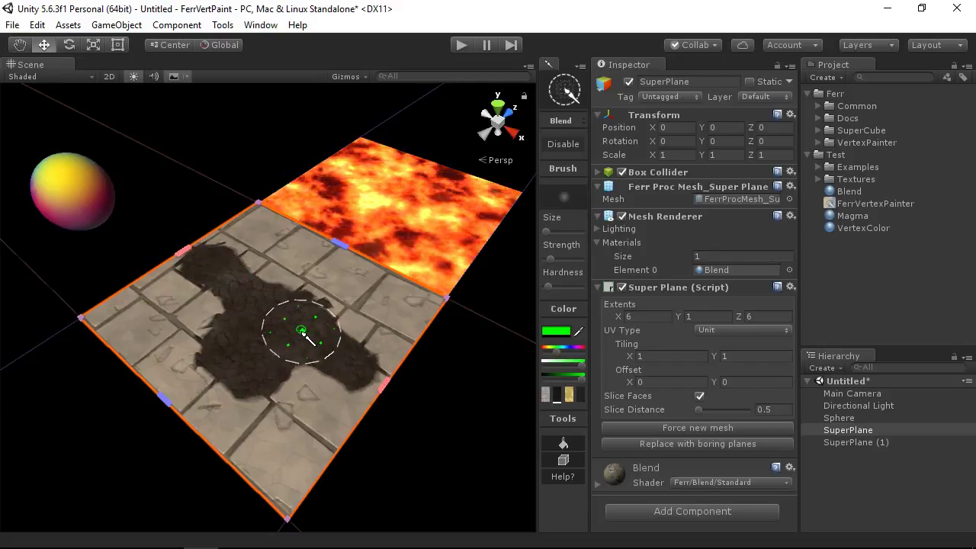
{"action": "left_click", "coordinate": [846, 191]}
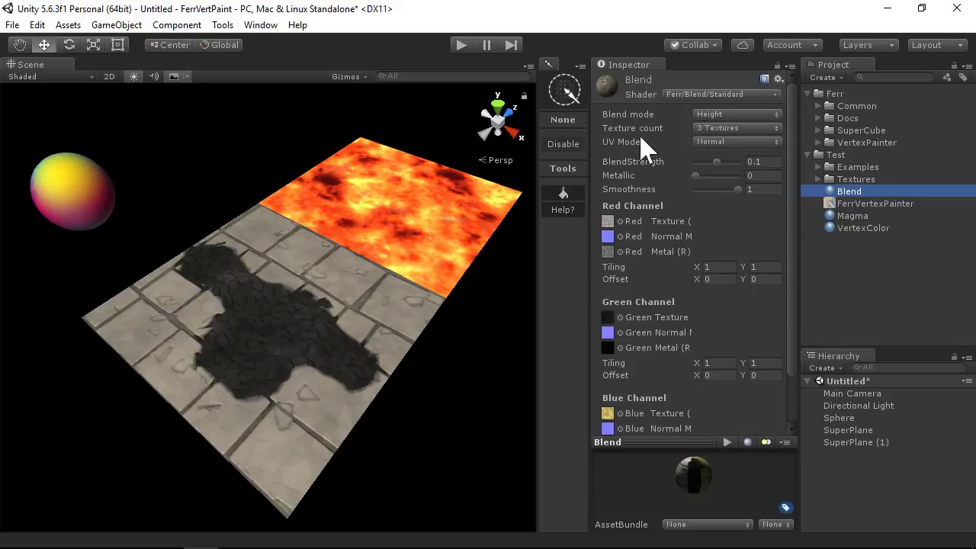
Check the Texture count and Blend mode options, leaving both unchanged
{"action": "left_click", "coordinate": [726, 129]}
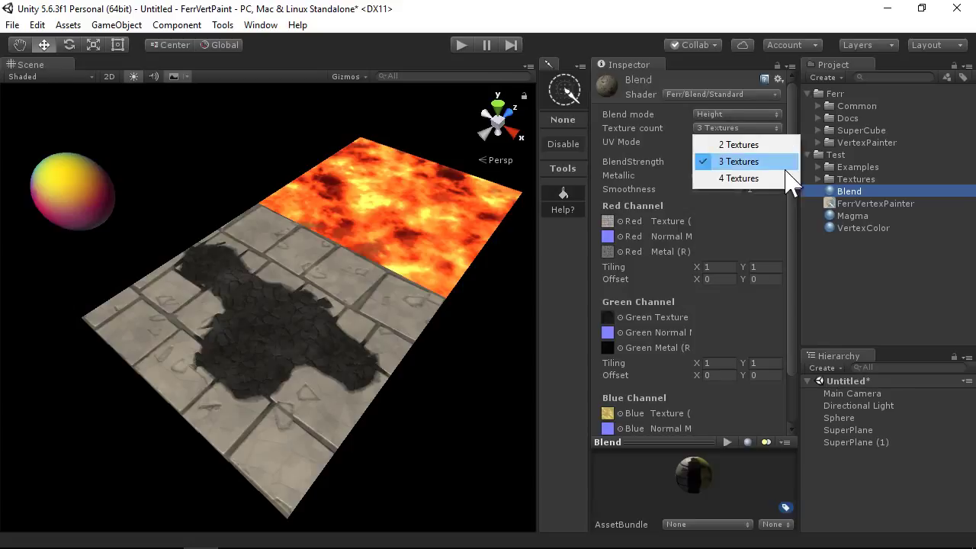
{"action": "left_click", "coordinate": [776, 114]}
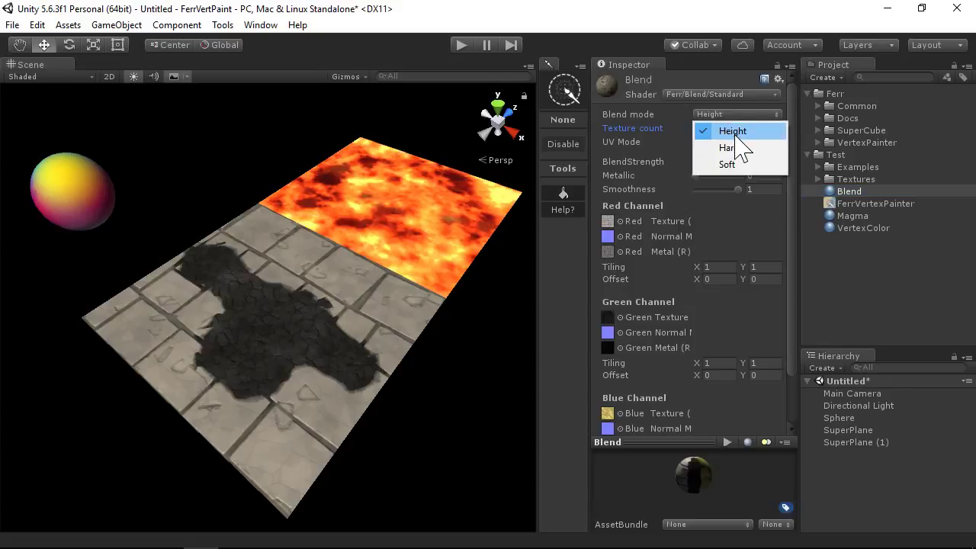
{"action": "left_click", "coordinate": [595, 244]}
Resize the material and painter panels, then zoom the Scene view onto the dark patch
{"action": "left_click_drag", "start_coordinate": [584, 224], "coordinate": [363, 298]}
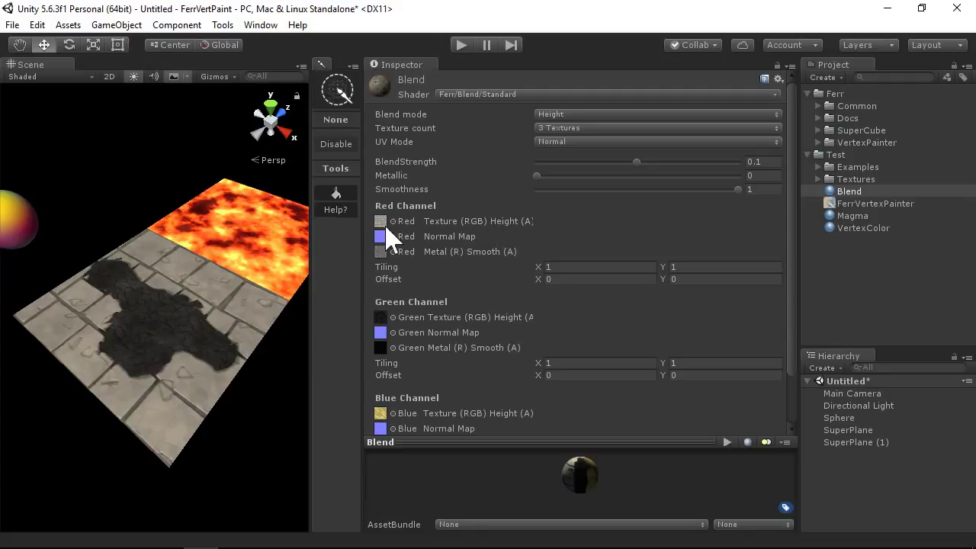
{"action": "left_click_drag", "start_coordinate": [363, 253], "coordinate": [702, 233]}
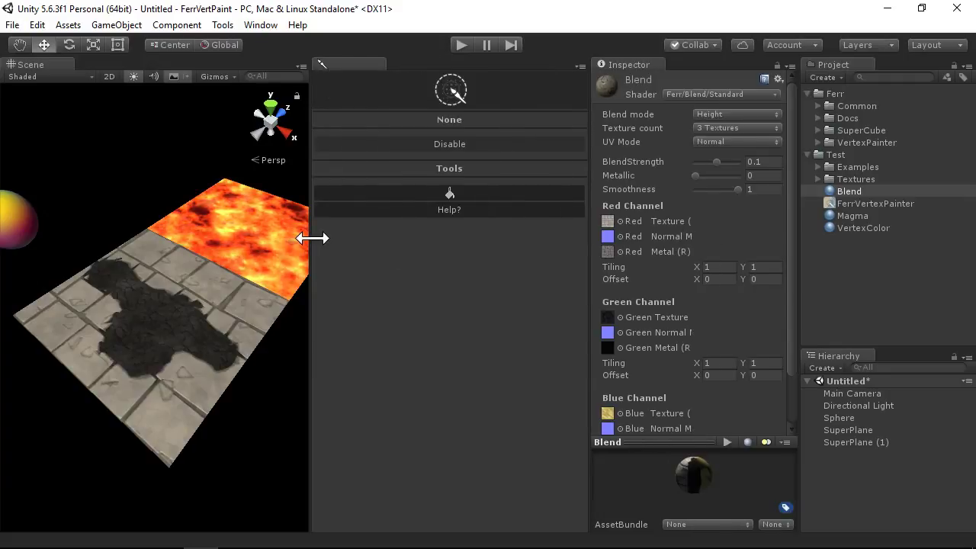
{"action": "left_click_drag", "start_coordinate": [312, 237], "coordinate": [539, 175]}
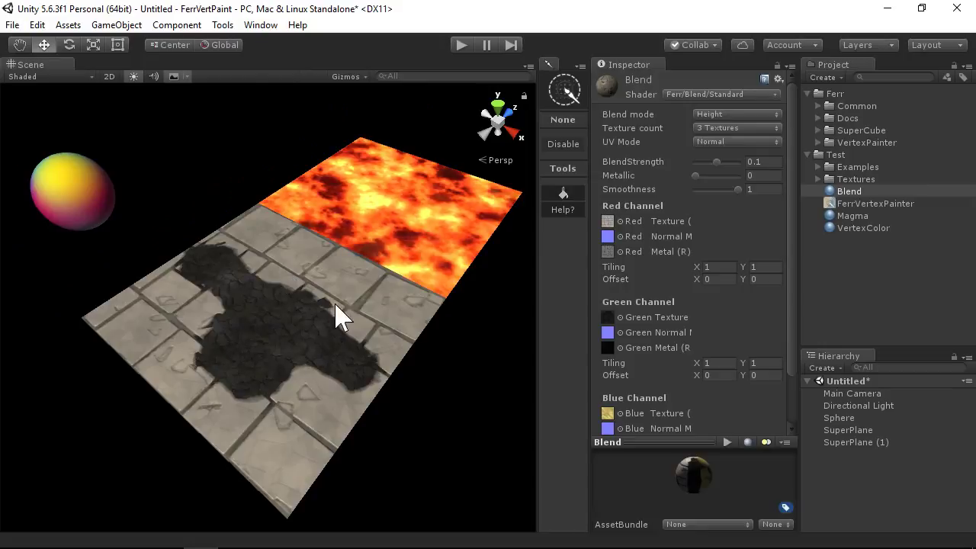
{"action": "left_click_drag", "start_coordinate": [338, 316], "coordinate": [212, 313], "text": "alt"}
{"action": "scroll", "coordinate": [326, 331], "scroll_direction": "up", "scroll_amount": 5}
Brush more dark green blend over SuperPlane's left side and lower tiles
{"action": "left_click", "coordinate": [212, 312]}
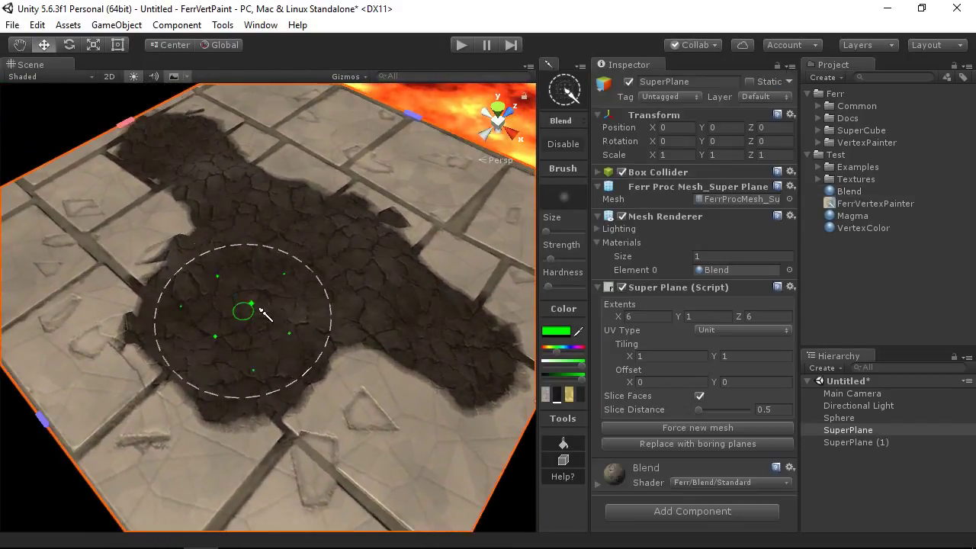
{"action": "mouse_move", "coordinate": [131, 255]}
{"action": "left_mouse_down"}
{"action": "mouse_move", "coordinate": [91, 239]}
{"action": "mouse_move", "coordinate": [117, 322]}
{"action": "mouse_move", "coordinate": [114, 283]}
{"action": "mouse_move", "coordinate": [147, 285]}
{"action": "left_mouse_up"}
{"action": "mouse_move", "coordinate": [244, 498]}
{"action": "left_mouse_down"}
{"action": "mouse_move", "coordinate": [321, 475]}
{"action": "mouse_move", "coordinate": [321, 484]}
{"action": "mouse_move", "coordinate": [207, 497]}
{"action": "mouse_move", "coordinate": [275, 505]}
{"action": "mouse_move", "coordinate": [350, 497]}
{"action": "mouse_move", "coordinate": [364, 471]}
{"action": "mouse_move", "coordinate": [305, 481]}
{"action": "mouse_move", "coordinate": [341, 476]}
{"action": "mouse_move", "coordinate": [395, 411]}
{"action": "mouse_move", "coordinate": [351, 405]}
{"action": "mouse_move", "coordinate": [351, 417]}
{"action": "mouse_move", "coordinate": [372, 350]}
{"action": "left_mouse_up"}
{"action": "right_click_drag", "start_coordinate": [371, 350], "coordinate": [438, 305]}
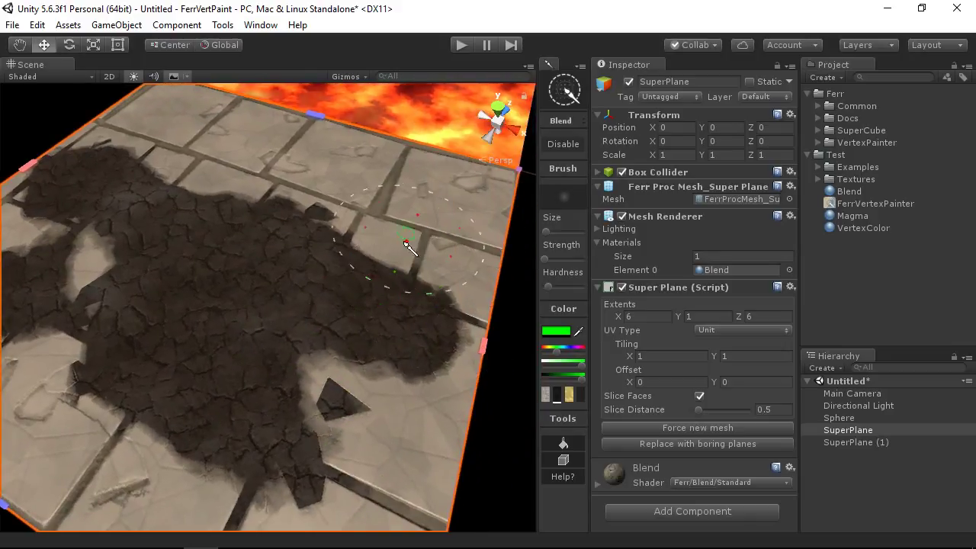
{"action": "mouse_move", "coordinate": [407, 244]}
{"action": "right_mouse_down"}
{"action": "mouse_move", "coordinate": [351, 225]}
{"action": "mouse_move", "coordinate": [152, 263]}
{"action": "right_mouse_up"}
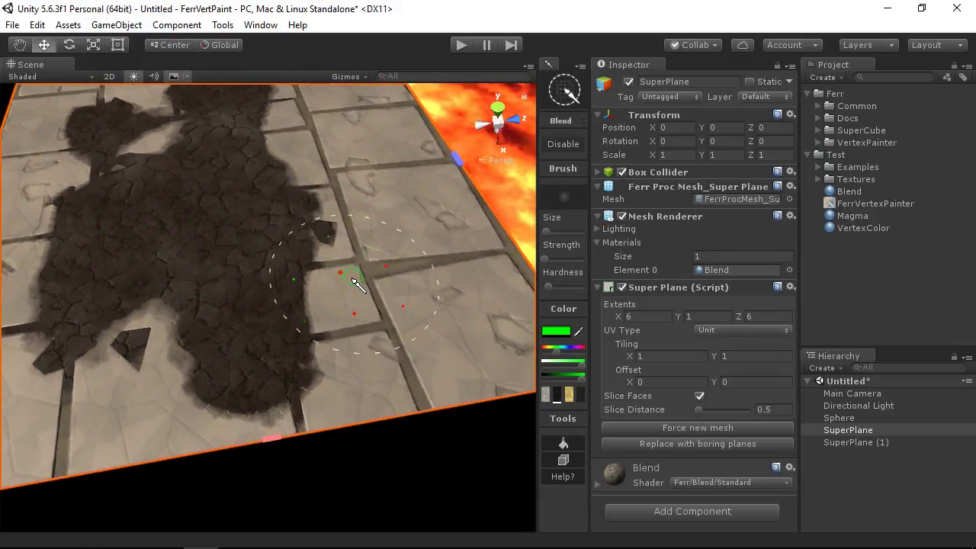
Switch the brush to red and paint some tiles back to plain stone
{"action": "key", "text": "2"}
{"action": "mouse_move", "coordinate": [377, 267]}
{"action": "left_mouse_down"}
{"action": "mouse_move", "coordinate": [309, 279]}
{"action": "mouse_move", "coordinate": [317, 263]}
{"action": "mouse_move", "coordinate": [248, 255]}
{"action": "mouse_move", "coordinate": [242, 236]}
{"action": "mouse_move", "coordinate": [303, 202]}
{"action": "mouse_move", "coordinate": [293, 209]}
{"action": "mouse_move", "coordinate": [298, 262]}
{"action": "left_mouse_up"}
{"action": "mouse_move", "coordinate": [298, 262]}
{"action": "right_mouse_down"}
{"action": "mouse_move", "coordinate": [277, 211]}
{"action": "mouse_move", "coordinate": [274, 283]}
{"action": "right_mouse_up"}
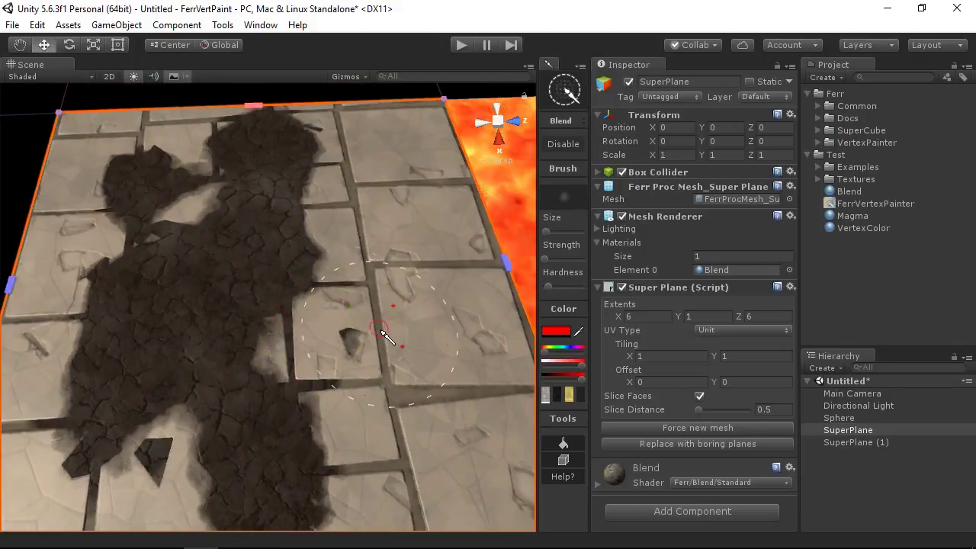
{"action": "left_click", "coordinate": [850, 192]}
Set the Blend material's blend mode to Hard and view the hard-edged patch
{"action": "left_click", "coordinate": [731, 114]}
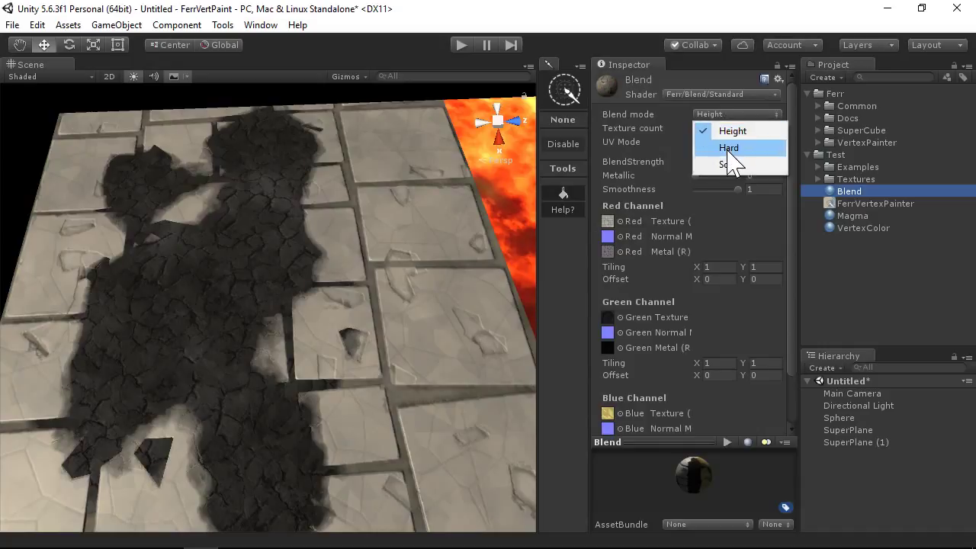
{"action": "left_click", "coordinate": [728, 148]}
{"action": "right_click_drag", "start_coordinate": [344, 318], "coordinate": [155, 300]}
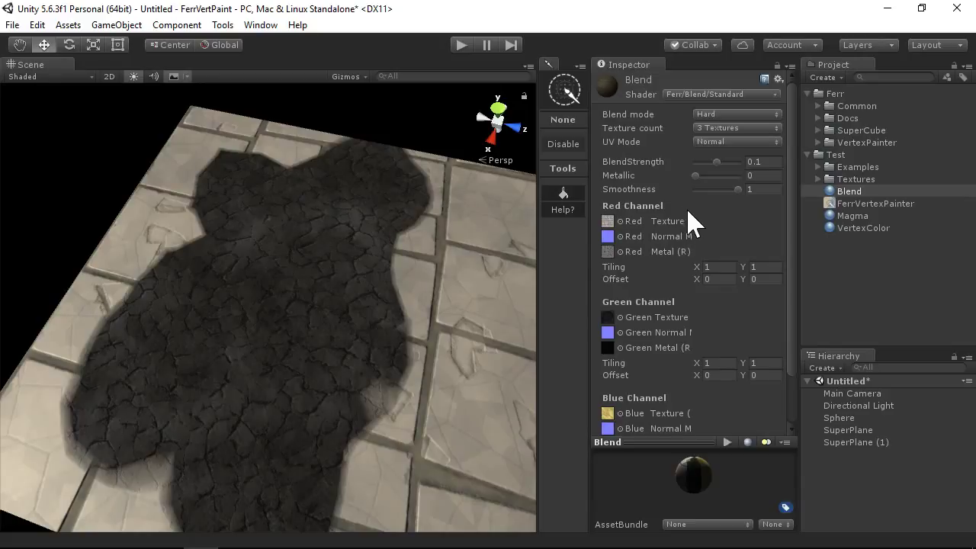
Change the blend mode to Soft and view the softened patch
{"action": "left_click", "coordinate": [729, 114]}
{"action": "left_click", "coordinate": [719, 164]}
{"action": "left_click_drag", "start_coordinate": [229, 312], "coordinate": [341, 249], "text": "alt"}
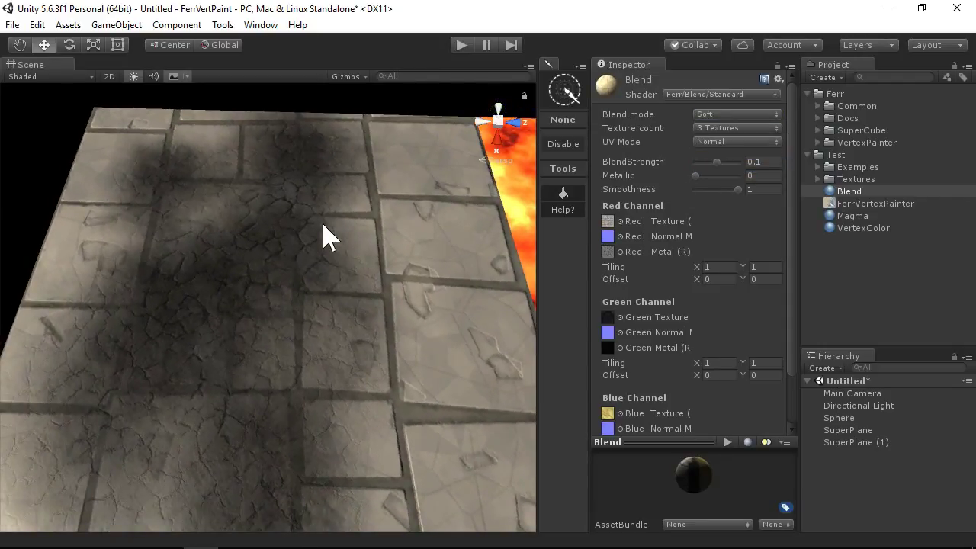
{"action": "left_click", "coordinate": [323, 225]}
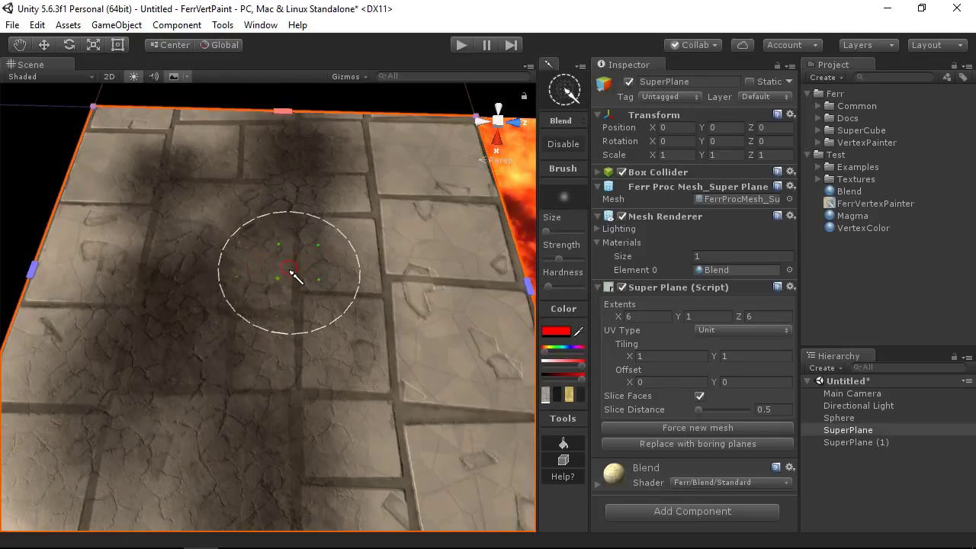
With a green brush, paint soft dark texture down the stone plane's centre
{"action": "key", "text": "2"}
{"action": "mouse_move", "coordinate": [294, 279]}
{"action": "left_mouse_down"}
{"action": "mouse_move", "coordinate": [308, 255]}
{"action": "mouse_move", "coordinate": [222, 305]}
{"action": "mouse_move", "coordinate": [363, 330]}
{"action": "mouse_move", "coordinate": [414, 306]}
{"action": "mouse_move", "coordinate": [246, 219]}
{"action": "mouse_move", "coordinate": [203, 293]}
{"action": "mouse_move", "coordinate": [279, 169]}
{"action": "mouse_move", "coordinate": [318, 172]}
{"action": "mouse_move", "coordinate": [318, 157]}
{"action": "mouse_move", "coordinate": [272, 241]}
{"action": "mouse_move", "coordinate": [347, 261]}
{"action": "mouse_move", "coordinate": [334, 264]}
{"action": "left_mouse_up"}
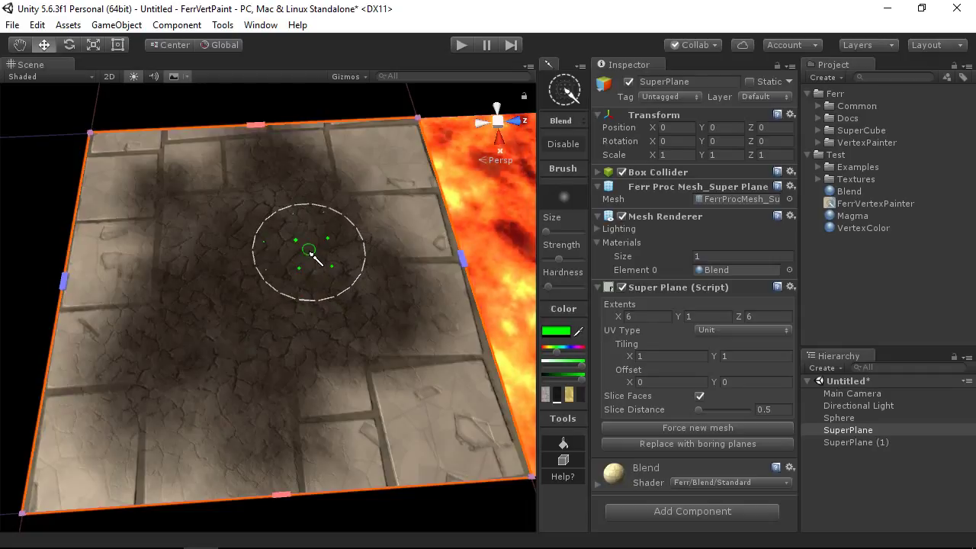
{"action": "mouse_move", "coordinate": [290, 247]}
{"action": "left_mouse_down"}
{"action": "mouse_move", "coordinate": [298, 295]}
{"action": "mouse_move", "coordinate": [328, 305]}
{"action": "left_mouse_up"}
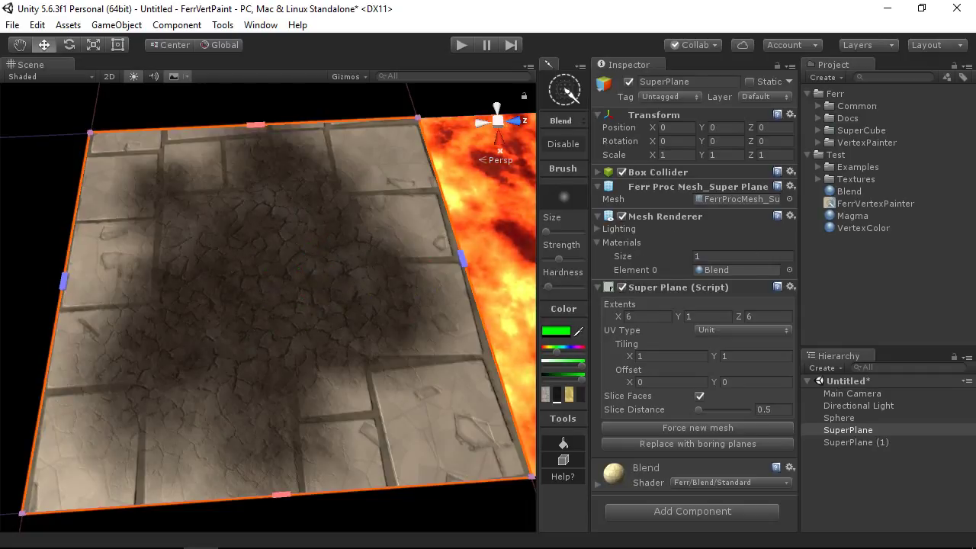
{"action": "left_click", "coordinate": [854, 200]}
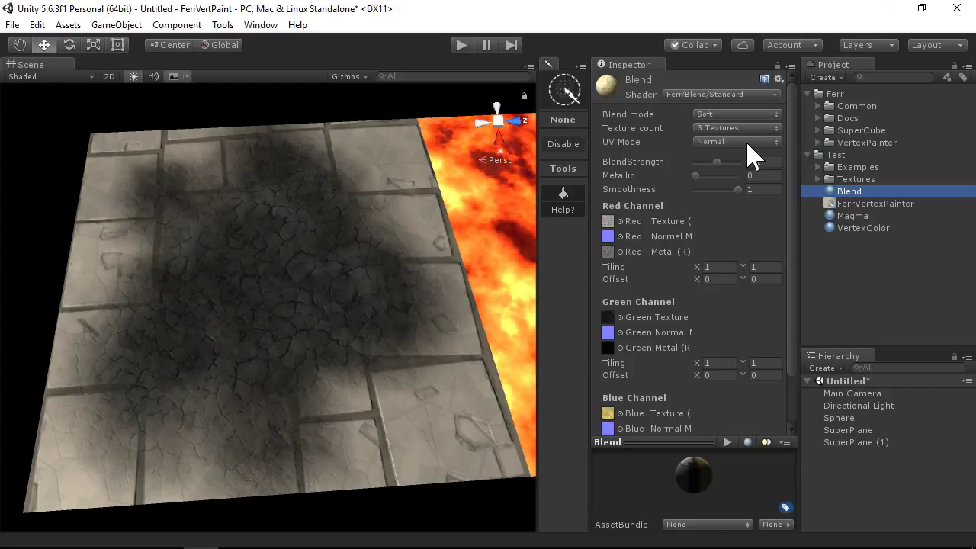
Set the Blend material's UV Mode to From World Coordinates
{"action": "left_click", "coordinate": [270, 272]}
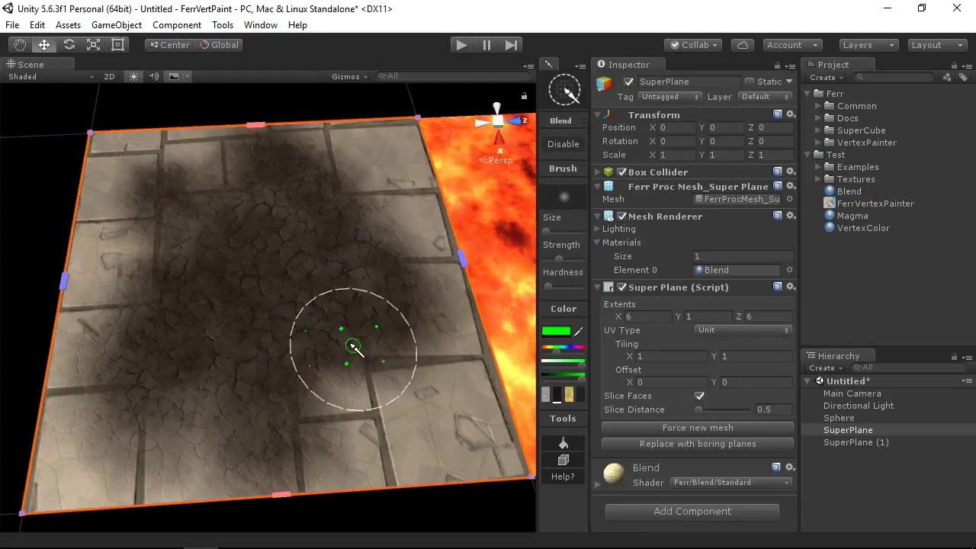
{"action": "left_click", "coordinate": [848, 192]}
{"action": "left_click", "coordinate": [736, 142]}
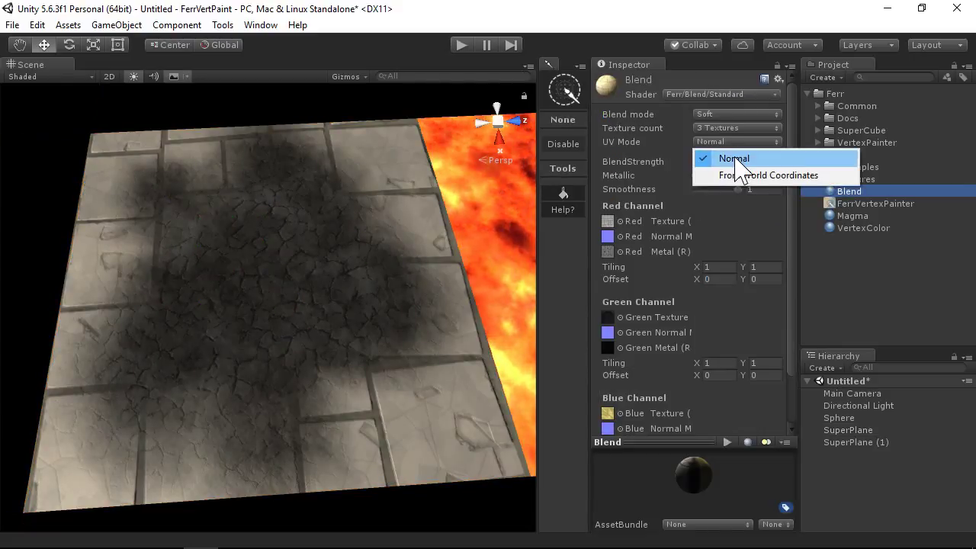
{"action": "left_click", "coordinate": [734, 185]}
{"action": "left_click_drag", "start_coordinate": [324, 267], "coordinate": [298, 257], "text": "alt"}
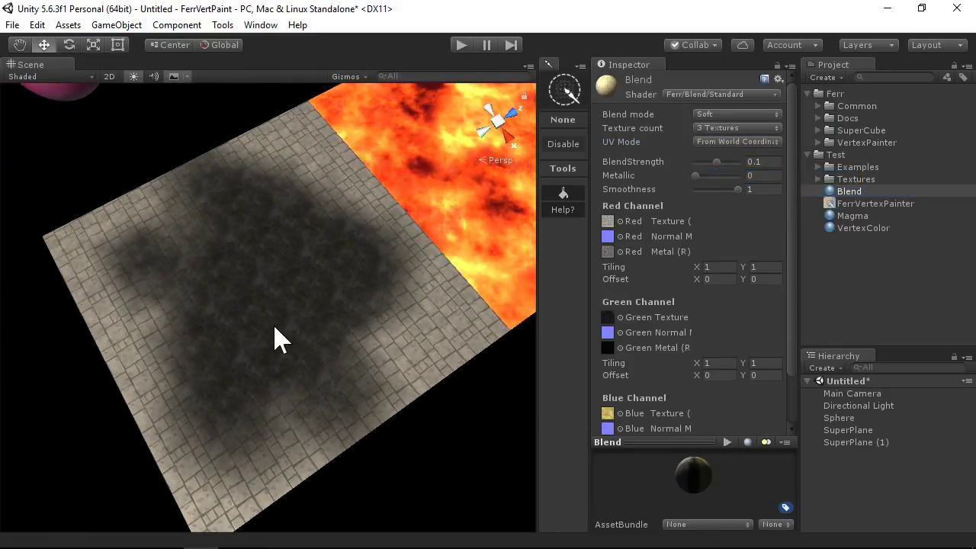
{"action": "left_click", "coordinate": [282, 297]}
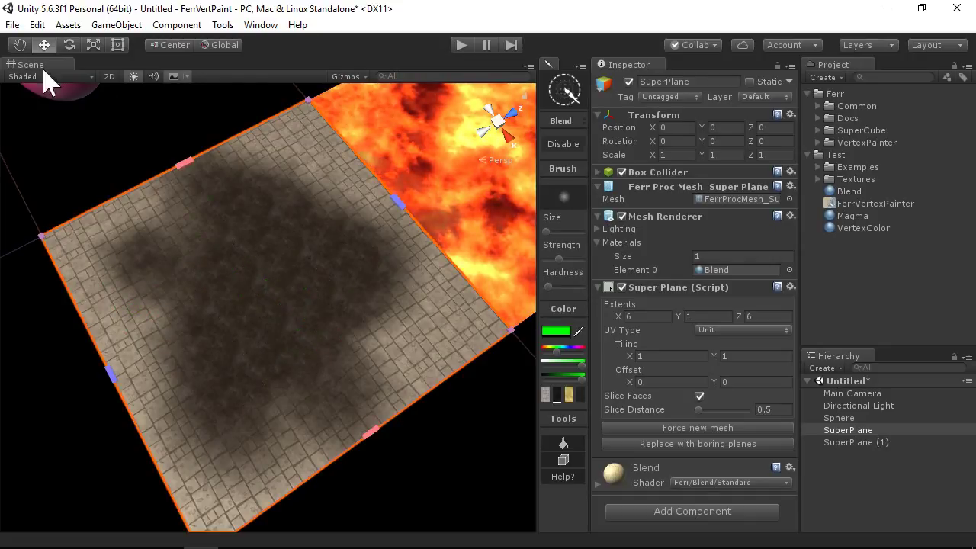
Turn off painting, move SuperPlane, and duplicate it with the copy at X 7
{"action": "key", "text": "w"}
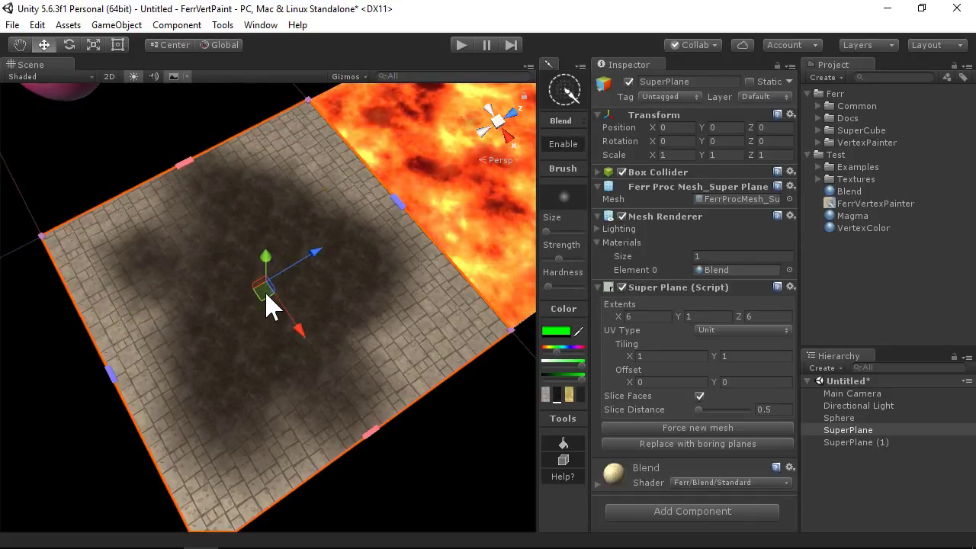
{"action": "left_click_drag", "start_coordinate": [267, 296], "coordinate": [224, 298]}
{"action": "left_click_drag", "start_coordinate": [333, 371], "coordinate": [328, 388], "text": "alt"}
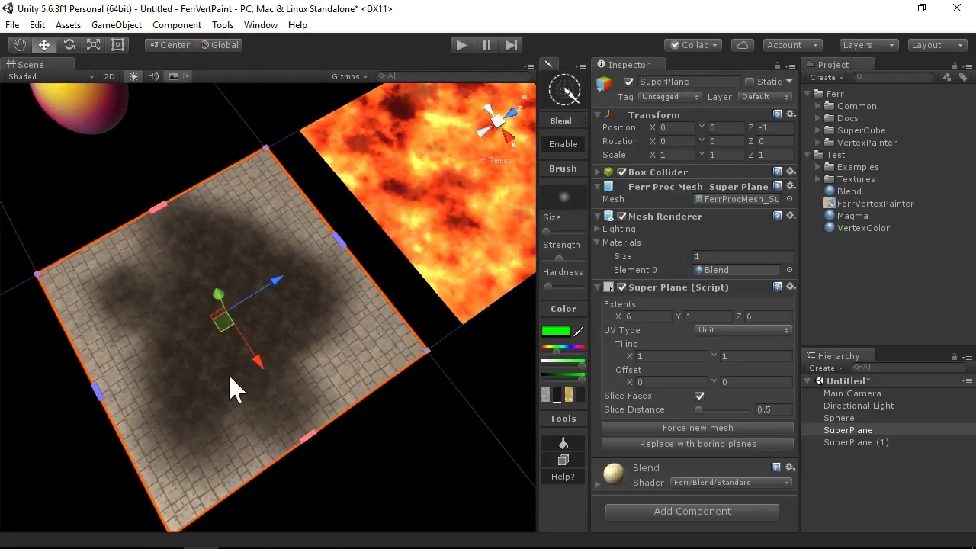
{"action": "key", "text": "ctrl+d"}
{"action": "left_click_drag", "start_coordinate": [257, 366], "coordinate": [453, 91]}
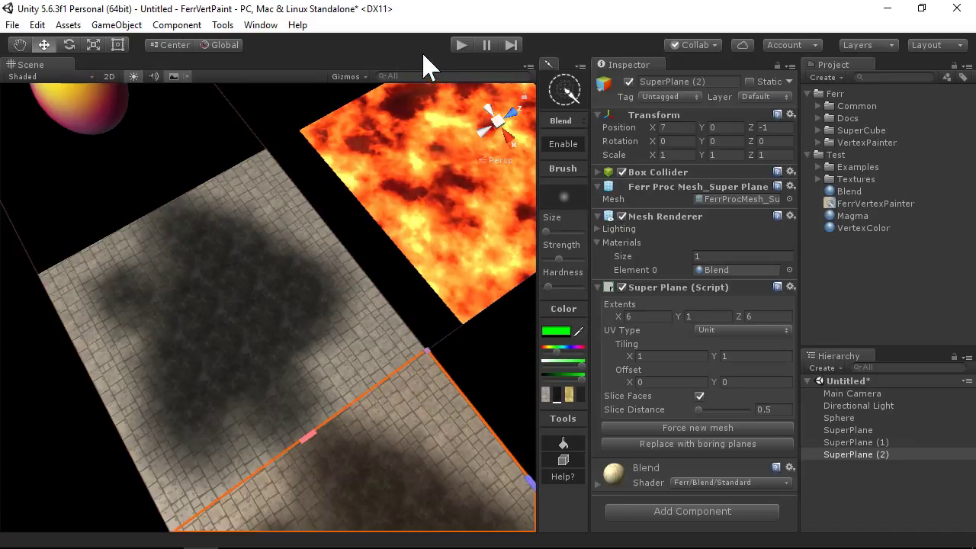
Select both stone planes, re-enable vertex painting, and orbit to inspect the continued tiling
{"action": "left_click", "coordinate": [440, 285]}
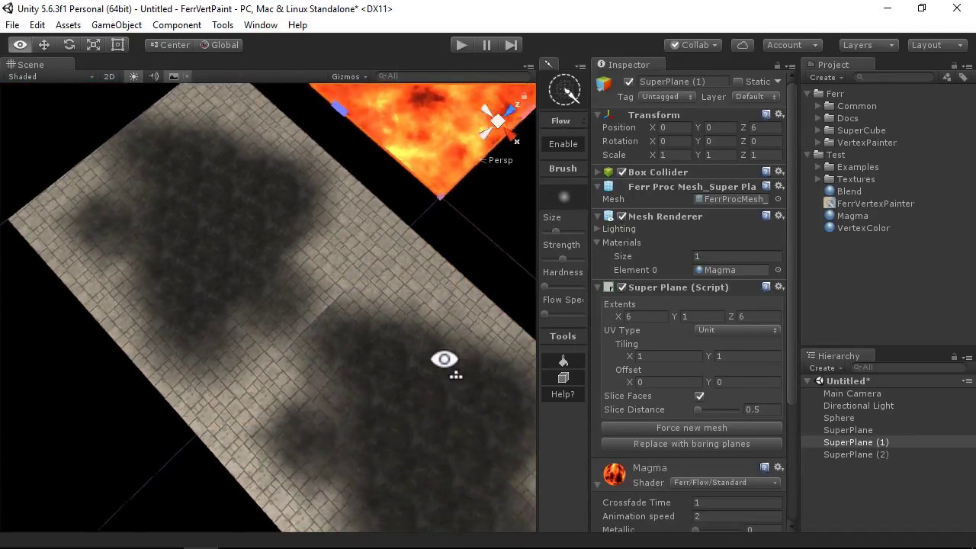
{"action": "left_click_drag", "start_coordinate": [445, 359], "coordinate": [300, 229], "text": "alt"}
{"action": "left_click", "coordinate": [337, 375]}
{"action": "left_click", "coordinate": [254, 352], "text": "shift"}
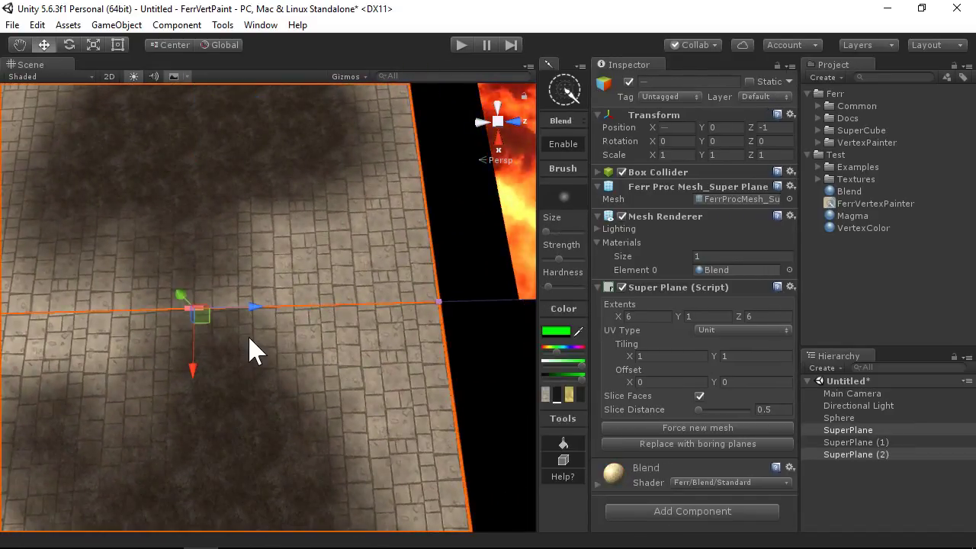
{"action": "key", "text": "p"}
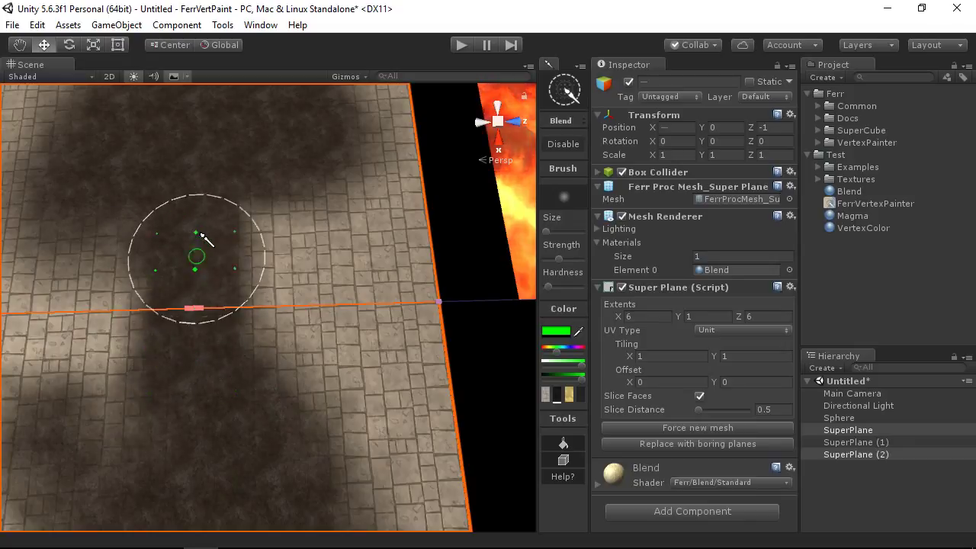
{"action": "left_click_drag", "start_coordinate": [278, 319], "coordinate": [399, 322], "text": "alt"}
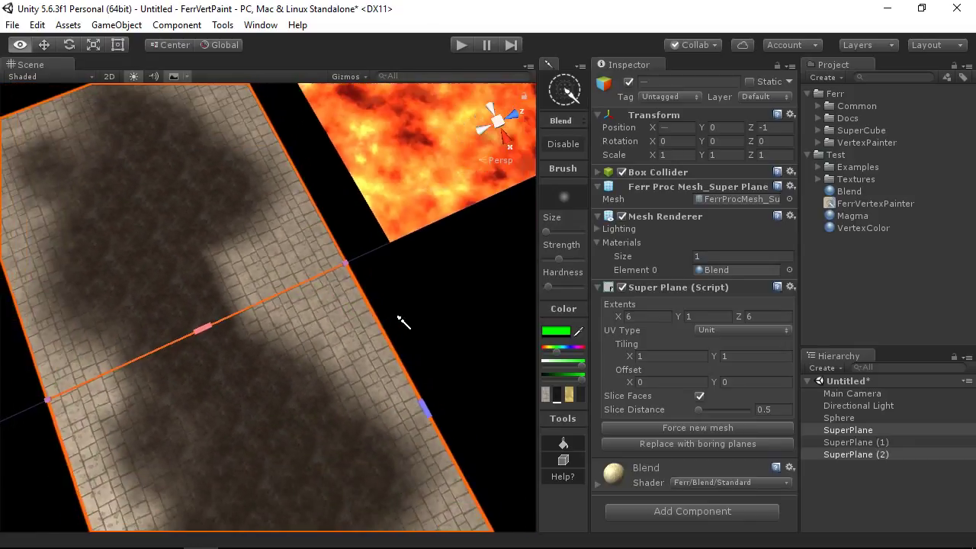
{"action": "left_click", "coordinate": [469, 327]}
{"action": "mouse_move", "coordinate": [468, 328]}
{"action": "left_mouse_down", "text": "alt"}
{"action": "mouse_move", "coordinate": [277, 373]}
{"action": "mouse_move", "coordinate": [417, 347]}
{"action": "mouse_move", "coordinate": [466, 240]}
{"action": "mouse_move", "coordinate": [246, 276]}
{"action": "mouse_move", "coordinate": [183, 312]}
{"action": "mouse_move", "coordinate": [164, 344]}
{"action": "mouse_move", "coordinate": [342, 270]}
{"action": "mouse_move", "coordinate": [323, 292]}
{"action": "mouse_move", "coordinate": [328, 316]}
{"action": "mouse_move", "coordinate": [396, 313]}
{"action": "left_mouse_up", "text": "alt"}
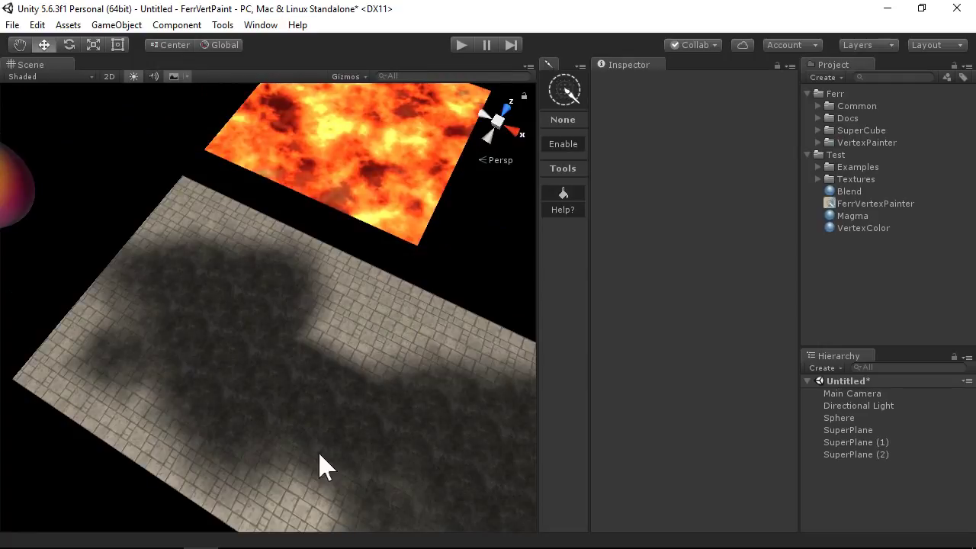
{"action": "left_click_drag", "start_coordinate": [193, 322], "coordinate": [382, 299], "text": "alt"}
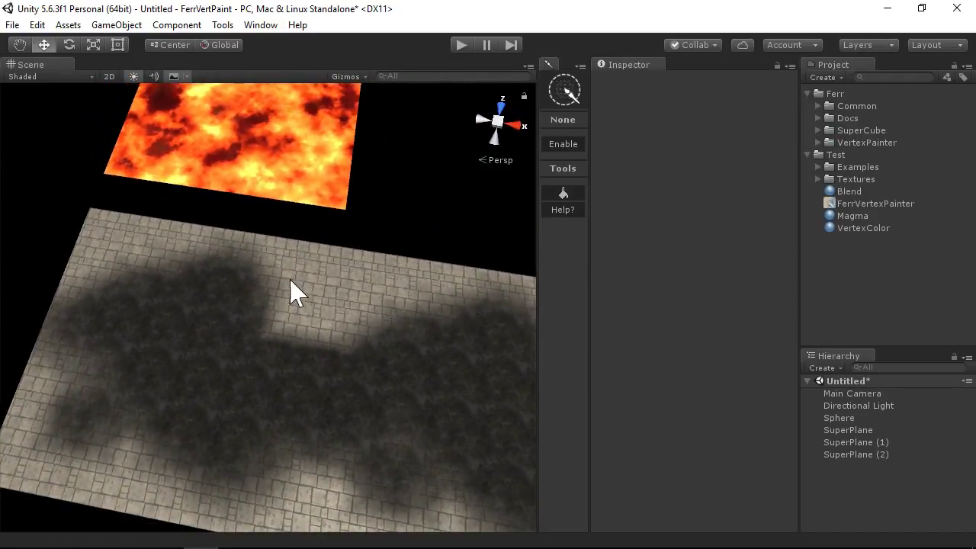
{"action": "left_click", "coordinate": [849, 191]}
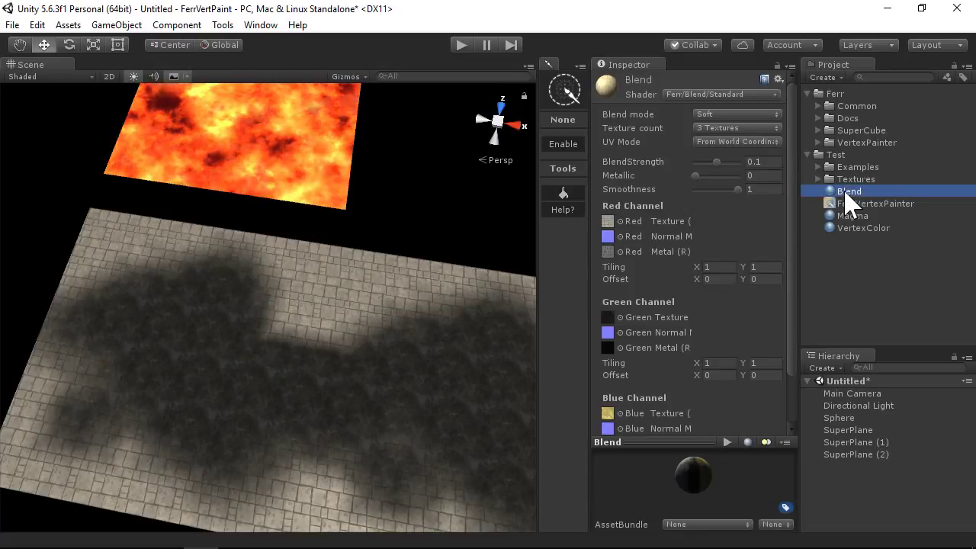
{"action": "left_click", "coordinate": [275, 315]}
{"action": "left_click_drag", "start_coordinate": [275, 316], "coordinate": [392, 279], "text": "alt"}
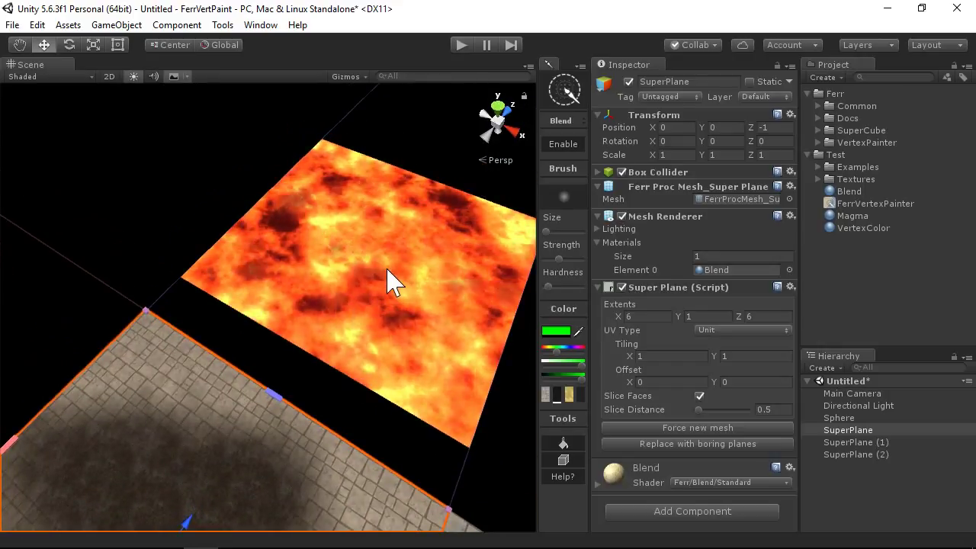
Select the lava plane, scroll to its Magma material, and keep the painter in Flow mode
{"action": "left_click", "coordinate": [392, 280]}
{"action": "left_click_drag", "start_coordinate": [301, 431], "coordinate": [135, 403], "text": "alt"}
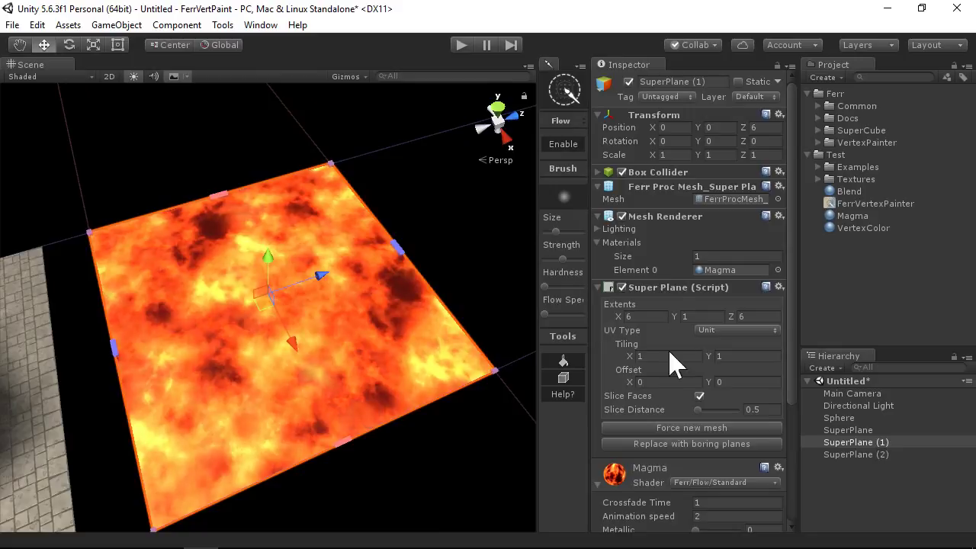
{"action": "scroll", "coordinate": [641, 488], "scroll_direction": "down", "scroll_amount": 5}
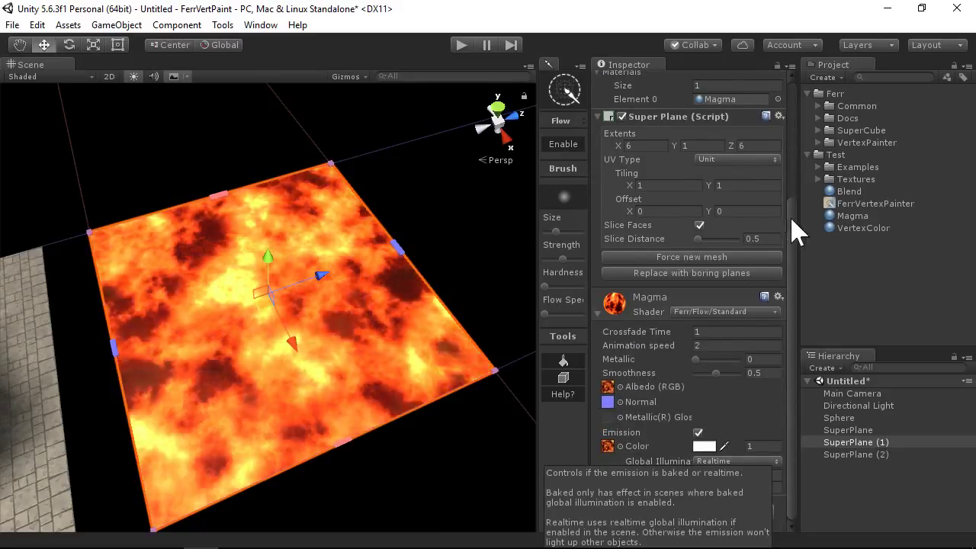
{"action": "left_click_drag", "start_coordinate": [327, 309], "coordinate": [345, 308], "text": "alt"}
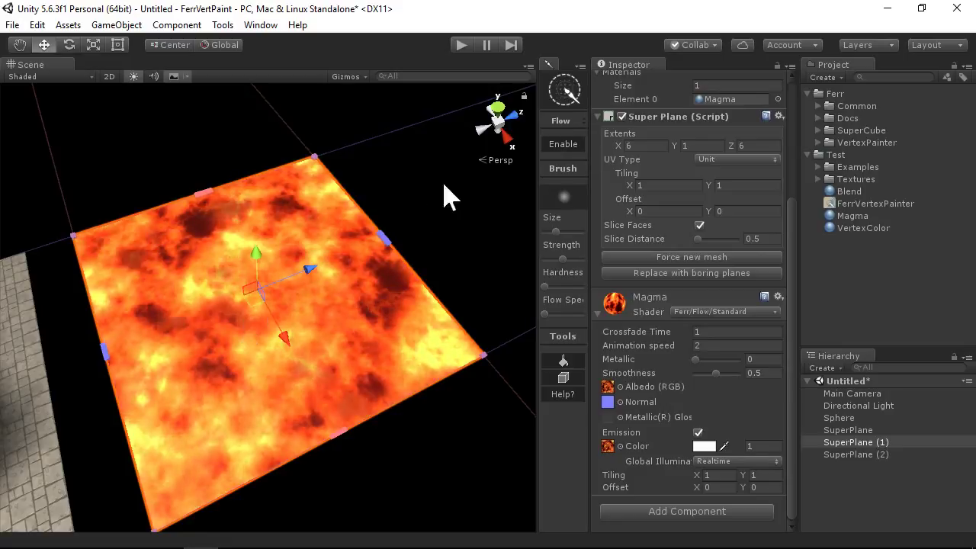
{"action": "left_click", "coordinate": [572, 126]}
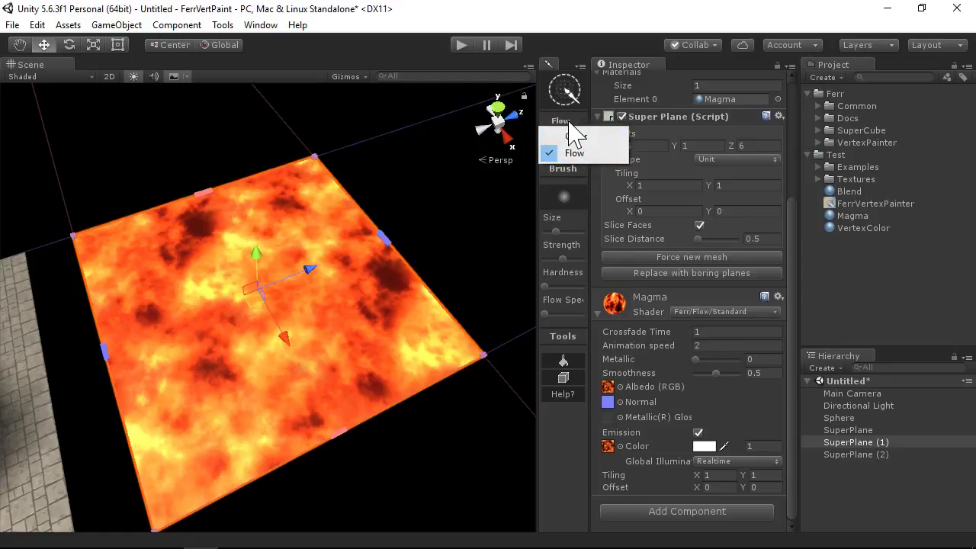
{"action": "left_click_drag", "start_coordinate": [371, 163], "coordinate": [290, 290], "text": "alt"}
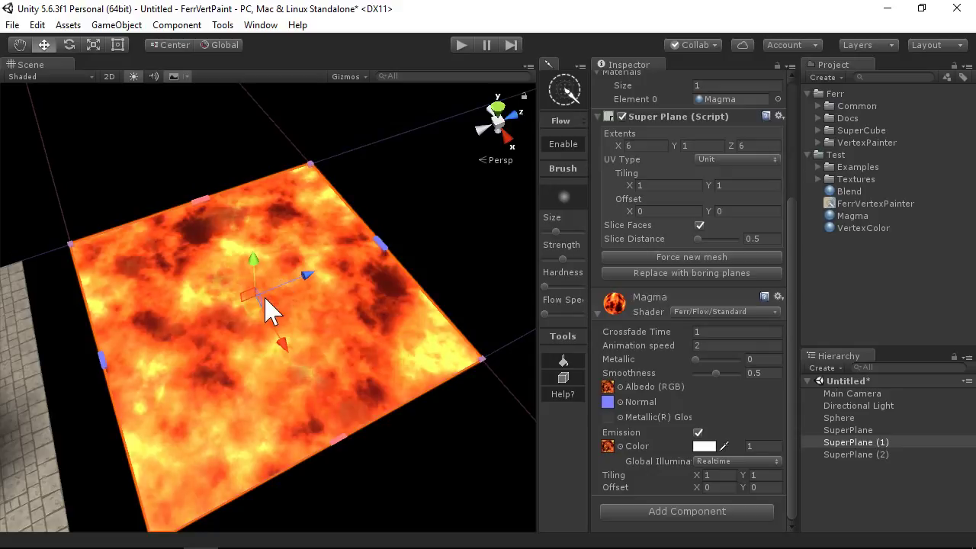
{"action": "left_click", "coordinate": [563, 143]}
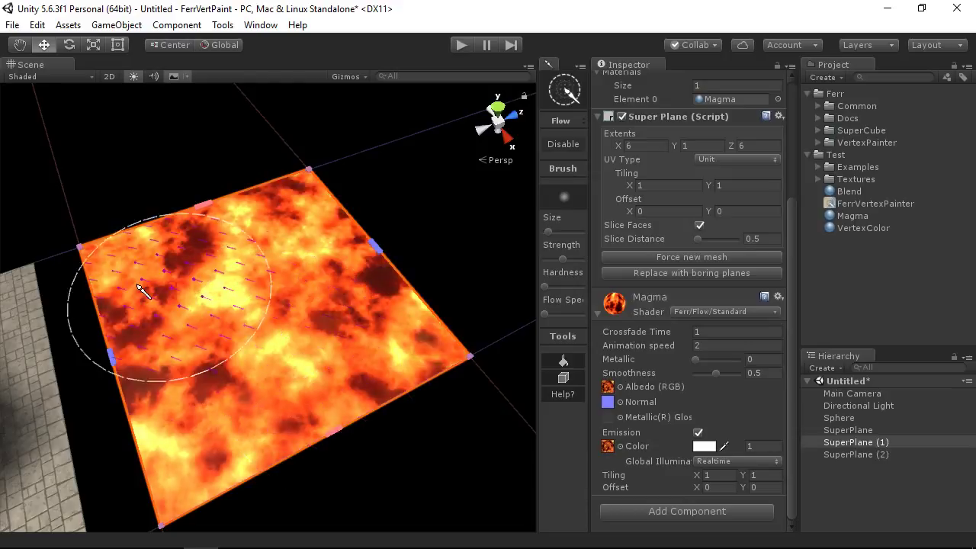
Paint swirling flow strokes across the lava plane and set Flow Speed to maximum
{"action": "mouse_move", "coordinate": [379, 361]}
{"action": "left_mouse_down"}
{"action": "mouse_move", "coordinate": [391, 336]}
{"action": "mouse_move", "coordinate": [378, 356]}
{"action": "mouse_move", "coordinate": [319, 336]}
{"action": "left_mouse_up"}
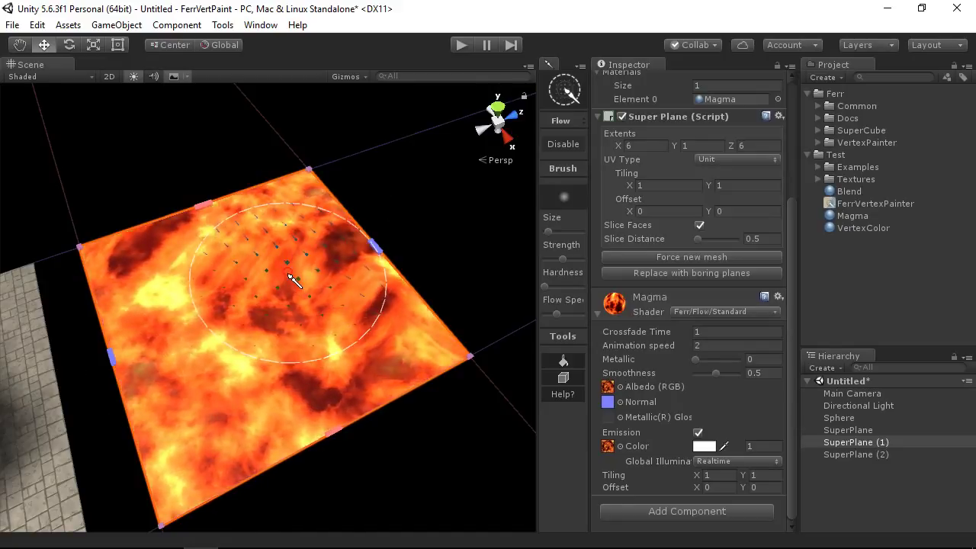
{"action": "left_click_drag", "start_coordinate": [293, 281], "coordinate": [317, 307], "text": "alt"}
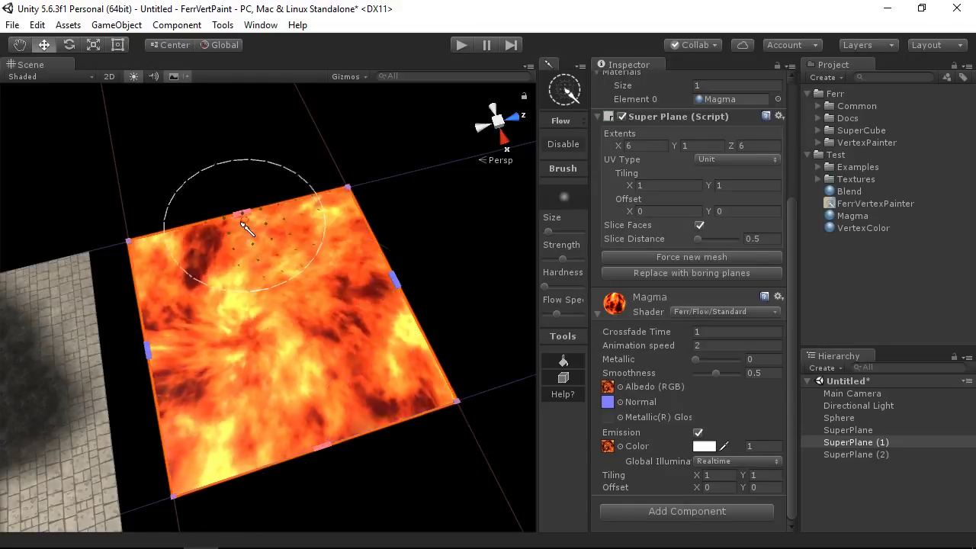
{"action": "left_click_drag", "start_coordinate": [245, 228], "coordinate": [306, 421]}
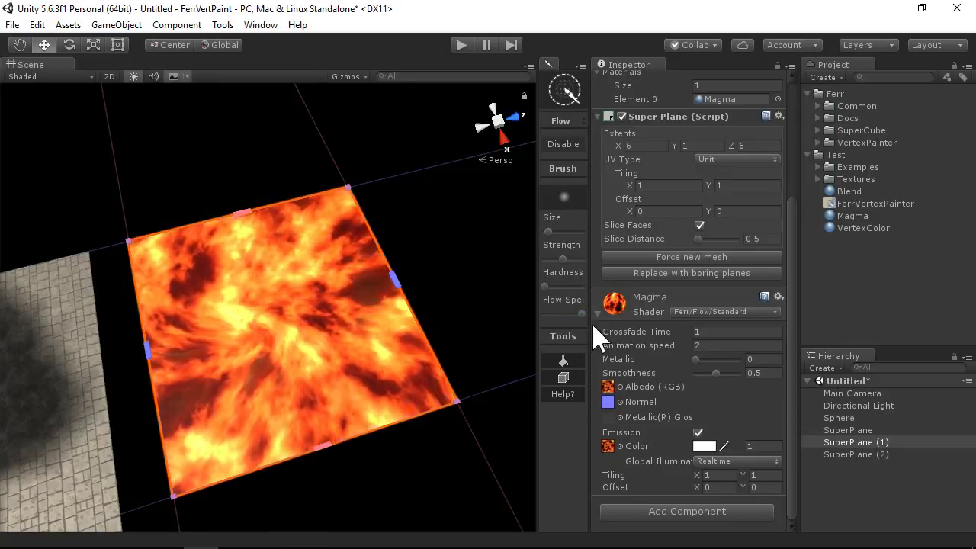
{"action": "left_click_drag", "start_coordinate": [557, 313], "coordinate": [594, 325]}
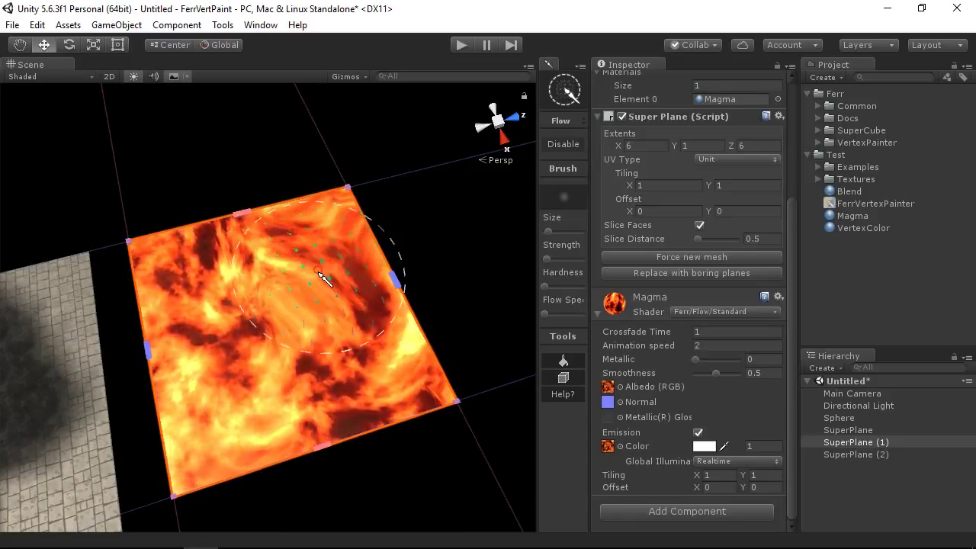
Orbit around the magma plane to view its swirling lava flow from several angles
{"action": "left_click_drag", "start_coordinate": [320, 327], "coordinate": [218, 280], "text": "alt"}
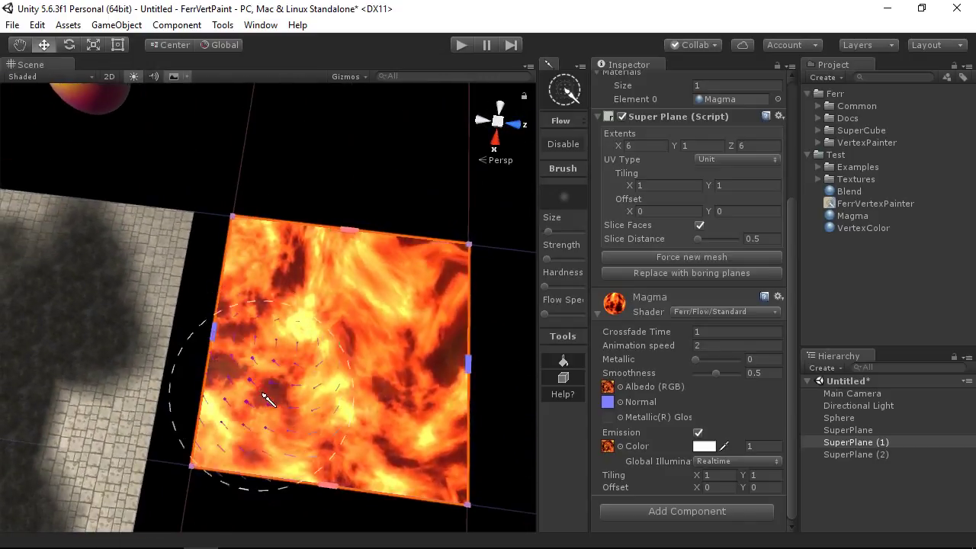
{"action": "left_click_drag", "start_coordinate": [262, 399], "coordinate": [410, 305], "text": "alt"}
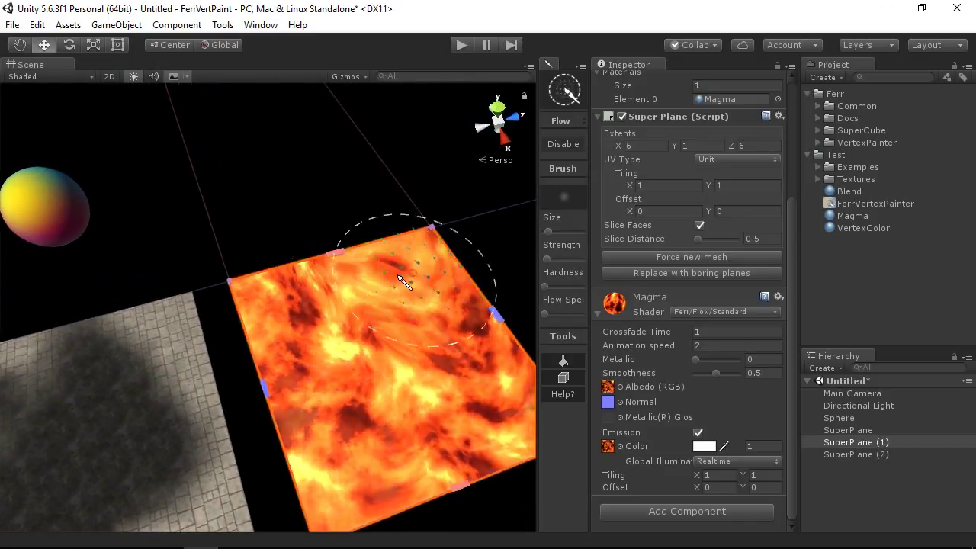
{"action": "left_click_drag", "start_coordinate": [410, 379], "coordinate": [371, 403], "text": "alt"}
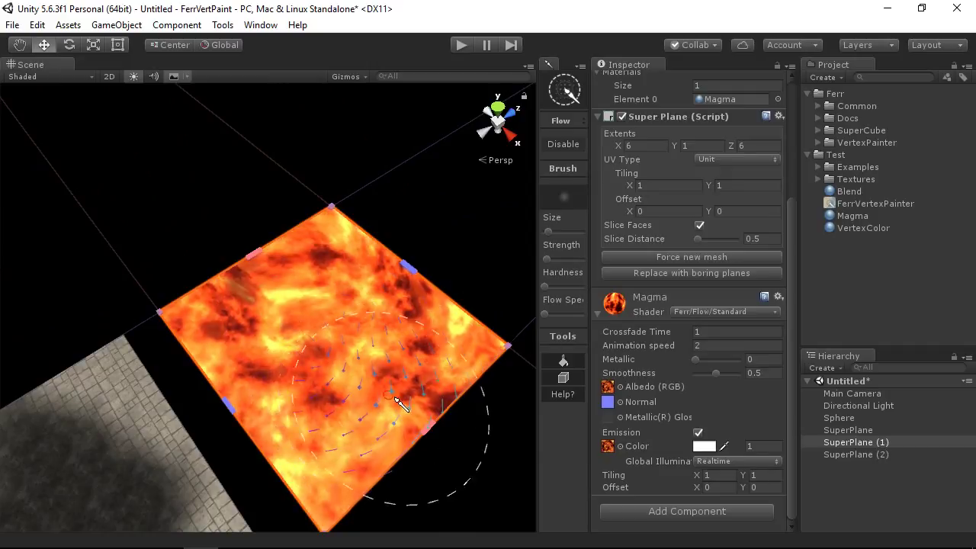
{"action": "left_click_drag", "start_coordinate": [367, 345], "coordinate": [344, 342], "text": "alt"}
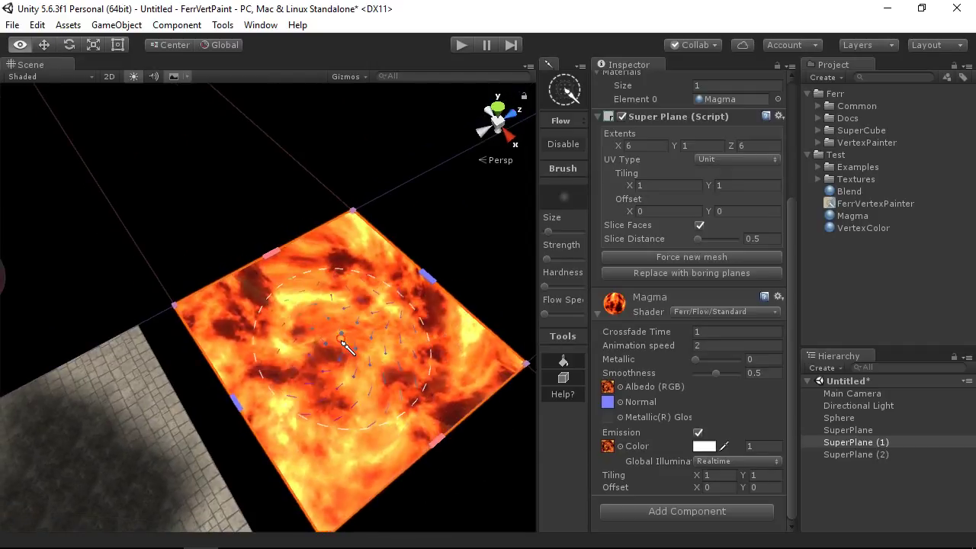
{"action": "left_click", "coordinate": [727, 312]}
Confirm the magma plane's material shader is Ferr/Flow/Standard in the Shader list
{"action": "mouse_move", "coordinate": [743, 137]}
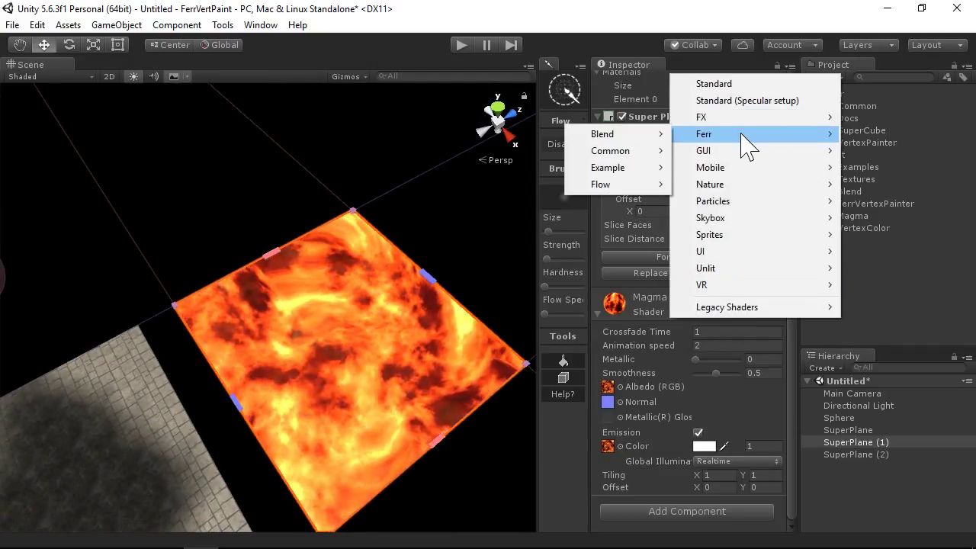
{"action": "mouse_move", "coordinate": [610, 186]}
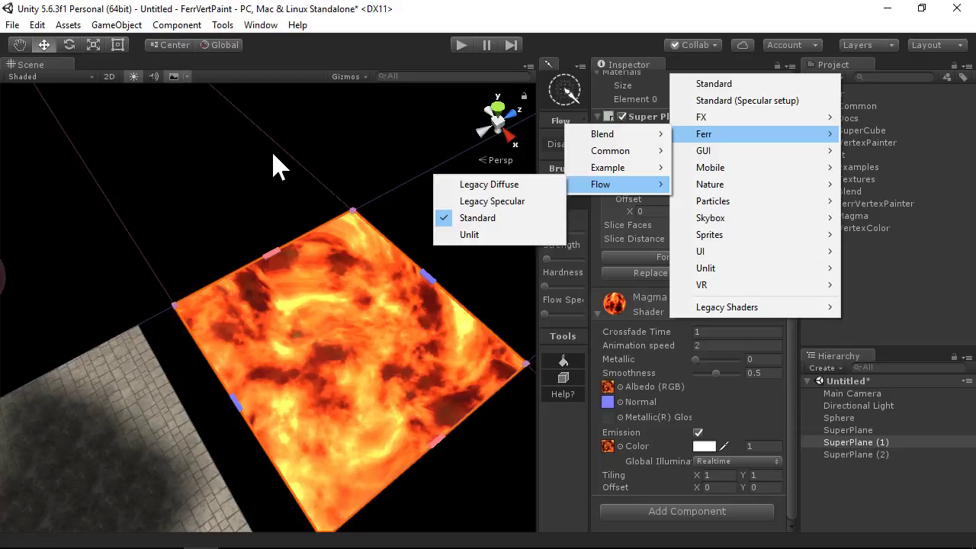
{"action": "left_click", "coordinate": [325, 192]}
Stop painting on the plane and select the sphere
{"action": "mouse_move", "coordinate": [436, 214]}
{"action": "right_mouse_down"}
{"action": "mouse_move", "coordinate": [425, 235]}
{"action": "mouse_move", "coordinate": [425, 221]}
{"action": "mouse_move", "coordinate": [479, 259]}
{"action": "mouse_move", "coordinate": [328, 267]}
{"action": "right_mouse_up"}
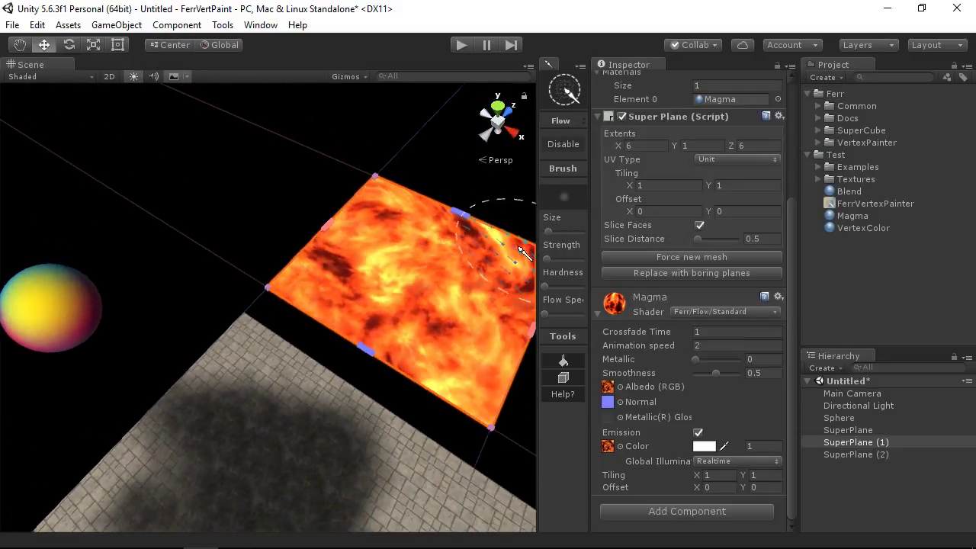
{"action": "key", "text": "w"}
{"action": "left_click", "coordinate": [36, 309]}
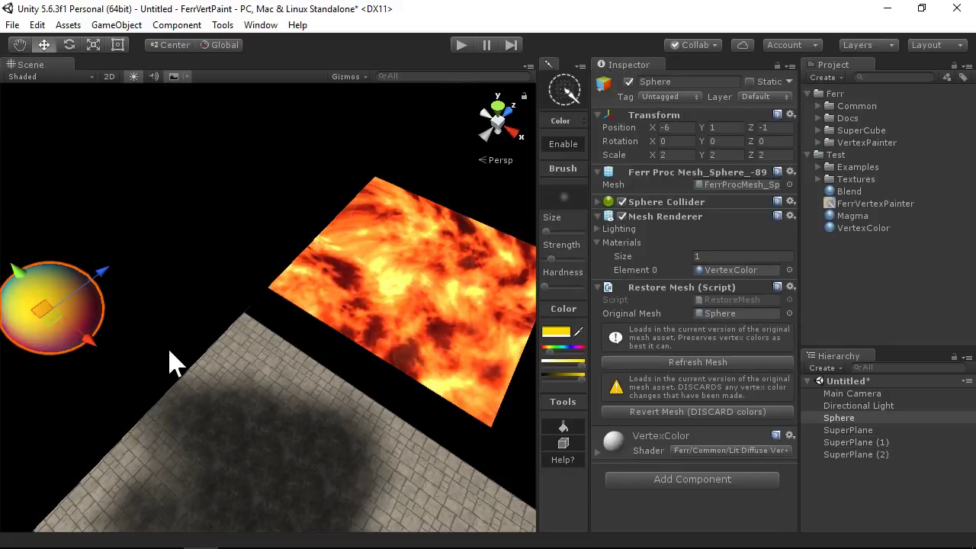
Frame the sphere in the view and select it
{"action": "key", "text": "f"}
{"action": "left_click_drag", "start_coordinate": [363, 350], "coordinate": [300, 427], "text": "alt"}
{"action": "left_click", "coordinate": [283, 305]}
{"action": "left_click_drag", "start_coordinate": [283, 305], "coordinate": [381, 263], "text": "alt"}
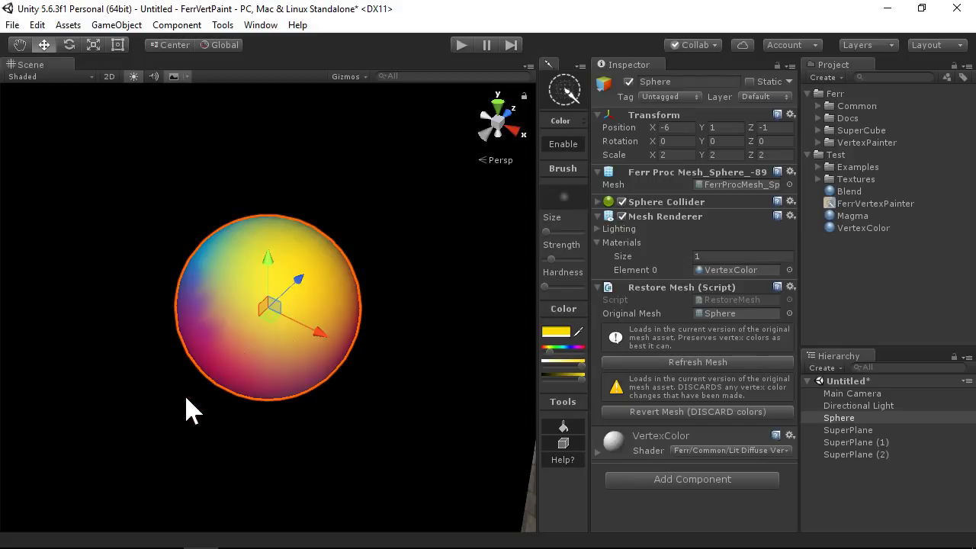
{"action": "mouse_move", "coordinate": [191, 410]}
{"action": "left_mouse_down", "text": "alt"}
{"action": "mouse_move", "coordinate": [356, 293]}
{"action": "mouse_move", "coordinate": [322, 374]}
{"action": "left_mouse_up", "text": "alt"}
Turn on vertex colour painting, pick blue from the sphere, and brush it on its right side
{"action": "key", "text": "p"}
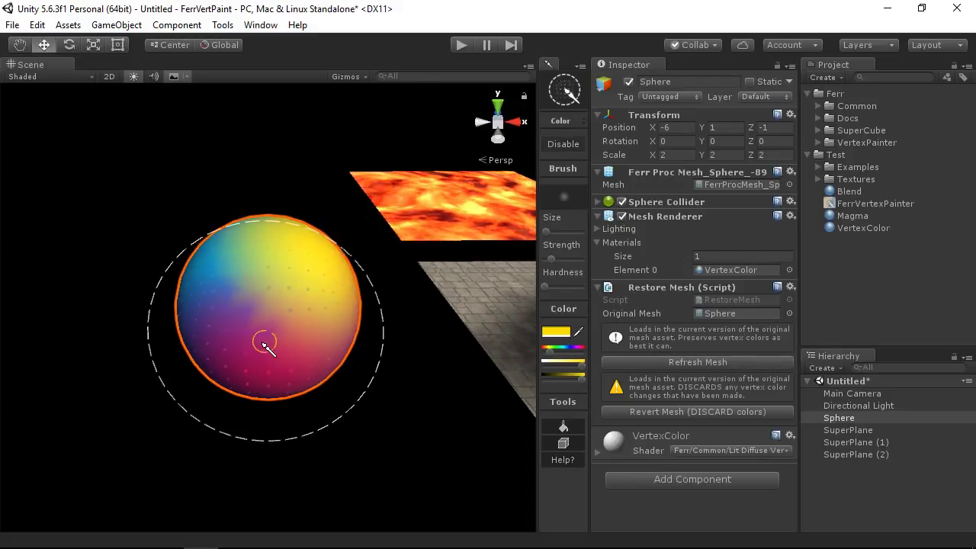
{"action": "key", "text": "i"}
{"action": "left_click", "coordinate": [228, 290]}
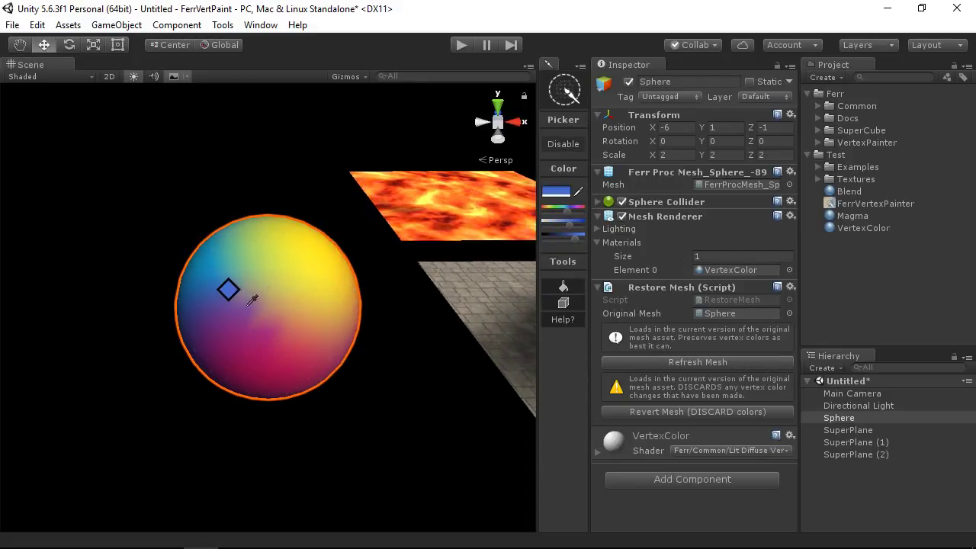
{"action": "mouse_move", "coordinate": [298, 300]}
{"action": "left_mouse_down"}
{"action": "mouse_move", "coordinate": [279, 305]}
{"action": "mouse_move", "coordinate": [312, 322]}
{"action": "mouse_move", "coordinate": [335, 295]}
{"action": "mouse_move", "coordinate": [271, 314]}
{"action": "left_mouse_up"}
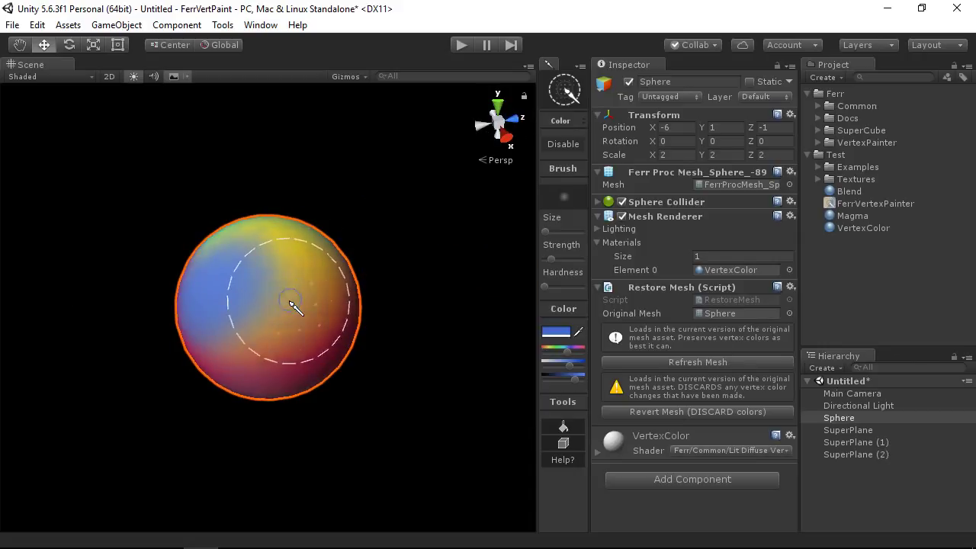
Inspect the sphere's yellow and red sides, then stop painting and select the stone plane
{"action": "mouse_move", "coordinate": [282, 352]}
{"action": "left_mouse_down", "text": "alt"}
{"action": "mouse_move", "coordinate": [303, 216]}
{"action": "mouse_move", "coordinate": [283, 327]}
{"action": "mouse_move", "coordinate": [274, 312]}
{"action": "mouse_move", "coordinate": [334, 287]}
{"action": "mouse_move", "coordinate": [310, 338]}
{"action": "left_mouse_up", "text": "alt"}
{"action": "mouse_move", "coordinate": [284, 272]}
{"action": "left_mouse_down", "text": "alt"}
{"action": "mouse_move", "coordinate": [480, 340]}
{"action": "mouse_move", "coordinate": [201, 344]}
{"action": "mouse_move", "coordinate": [434, 298]}
{"action": "mouse_move", "coordinate": [279, 203]}
{"action": "left_mouse_up", "text": "alt"}
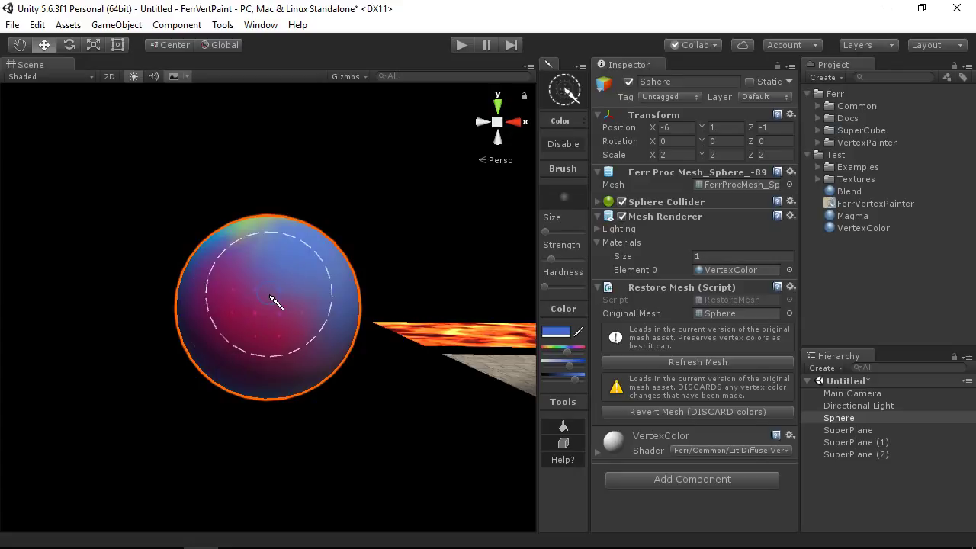
{"action": "left_click_drag", "start_coordinate": [320, 299], "coordinate": [309, 370], "text": "alt"}
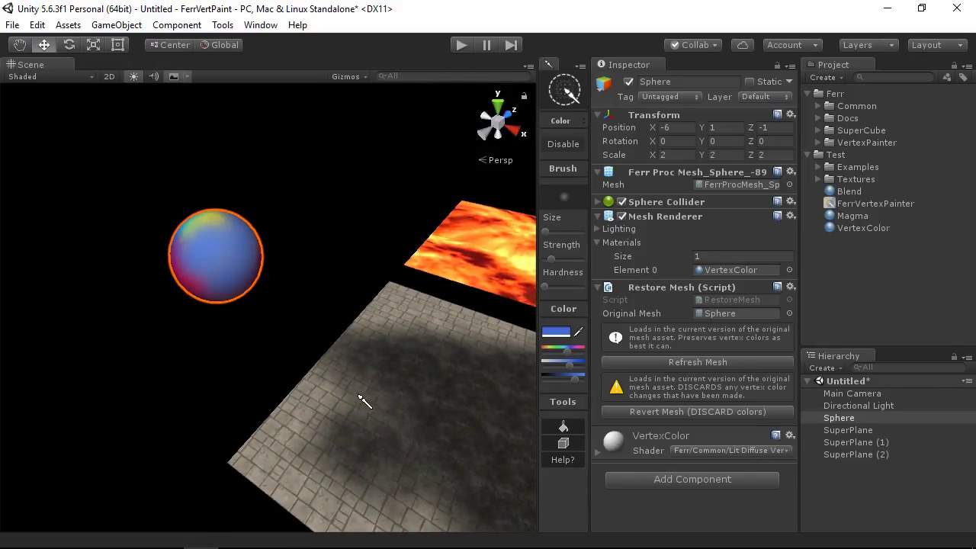
{"action": "left_click", "coordinate": [427, 394]}
{"action": "mouse_move", "coordinate": [427, 395]}
{"action": "left_mouse_down", "text": "alt"}
{"action": "mouse_move", "coordinate": [266, 370]}
{"action": "mouse_move", "coordinate": [298, 401]}
{"action": "mouse_move", "coordinate": [397, 429]}
{"action": "left_mouse_up", "text": "alt"}
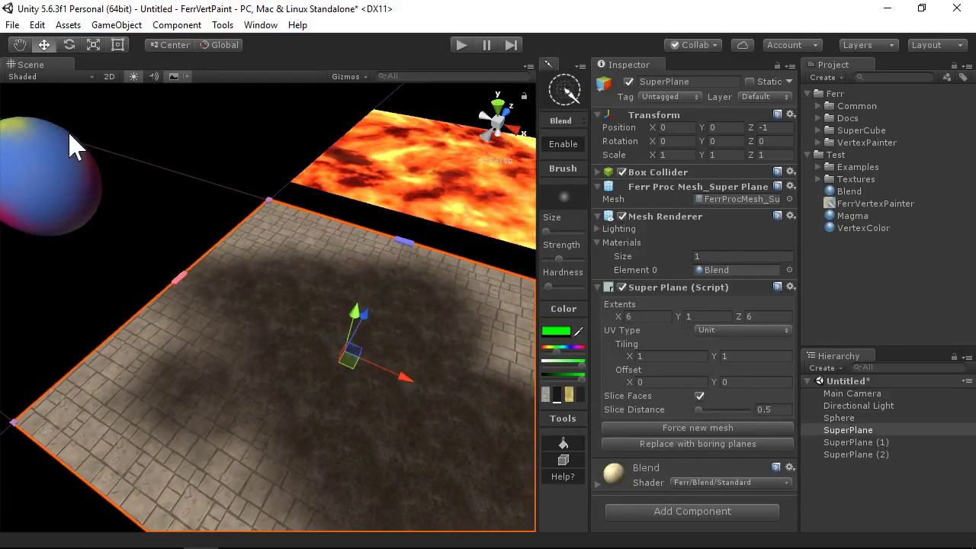
Select and centre the painted sphere, then refresh its mesh keeping the vertex colours
{"action": "left_click", "coordinate": [60, 187]}
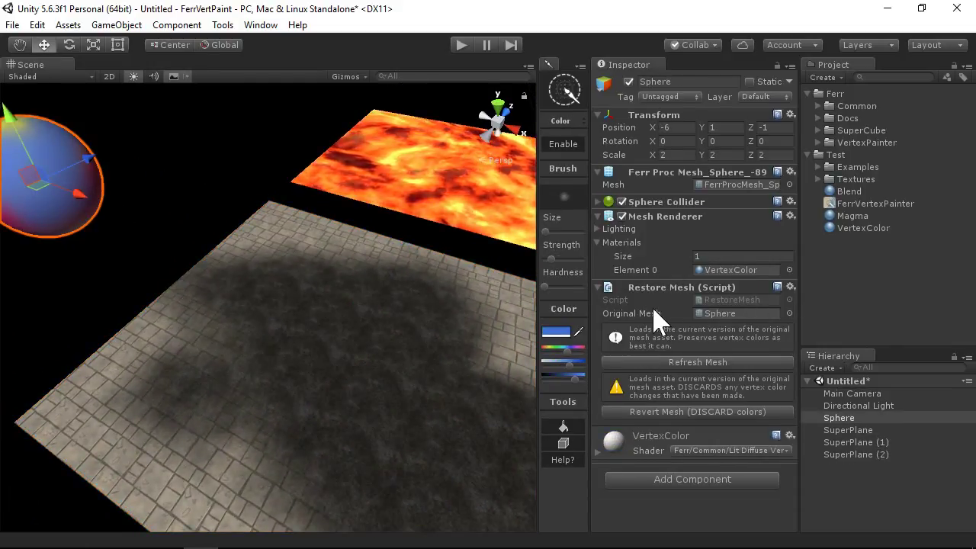
{"action": "mouse_move", "coordinate": [284, 217]}
{"action": "left_mouse_down", "text": "alt"}
{"action": "mouse_move", "coordinate": [203, 161]}
{"action": "mouse_move", "coordinate": [242, 148]}
{"action": "mouse_move", "coordinate": [277, 251]}
{"action": "mouse_move", "coordinate": [226, 381]}
{"action": "mouse_move", "coordinate": [228, 309]}
{"action": "mouse_move", "coordinate": [221, 335]}
{"action": "left_mouse_up", "text": "alt"}
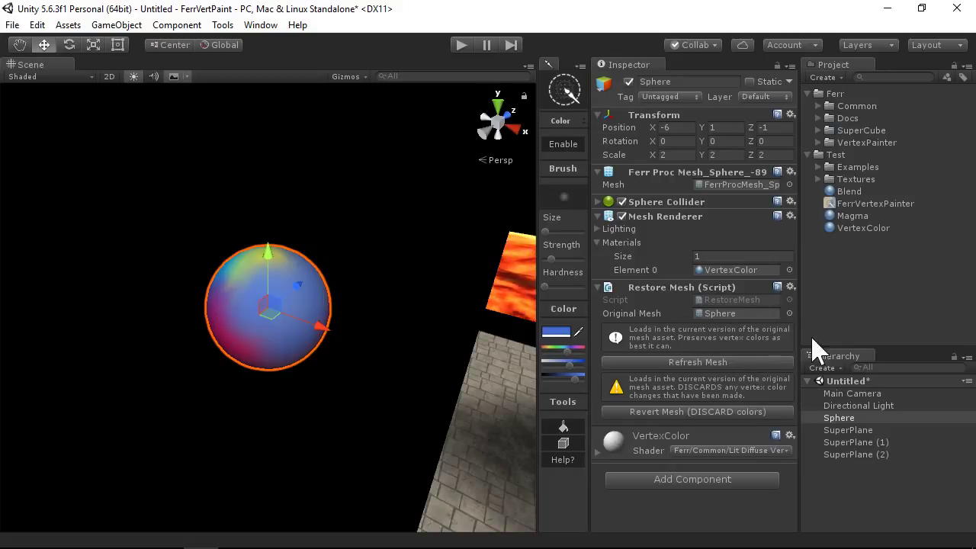
{"action": "left_click", "coordinate": [716, 370]}
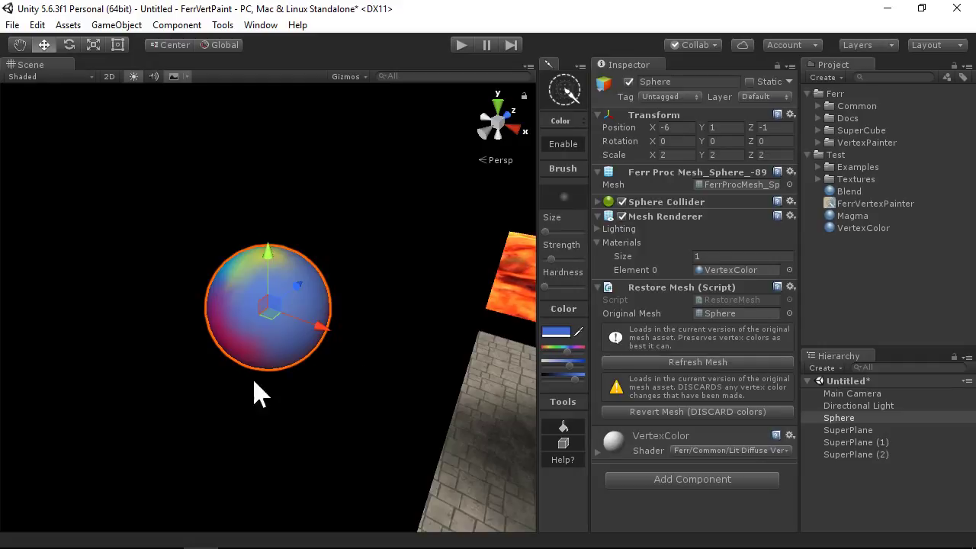
Revert the sphere to its original Sphere mesh with Revert Mesh (DISCARD colors)
{"action": "left_click_drag", "start_coordinate": [164, 380], "coordinate": [188, 344], "text": "alt"}
{"action": "scroll", "coordinate": [347, 370], "scroll_direction": "up", "scroll_amount": 5}
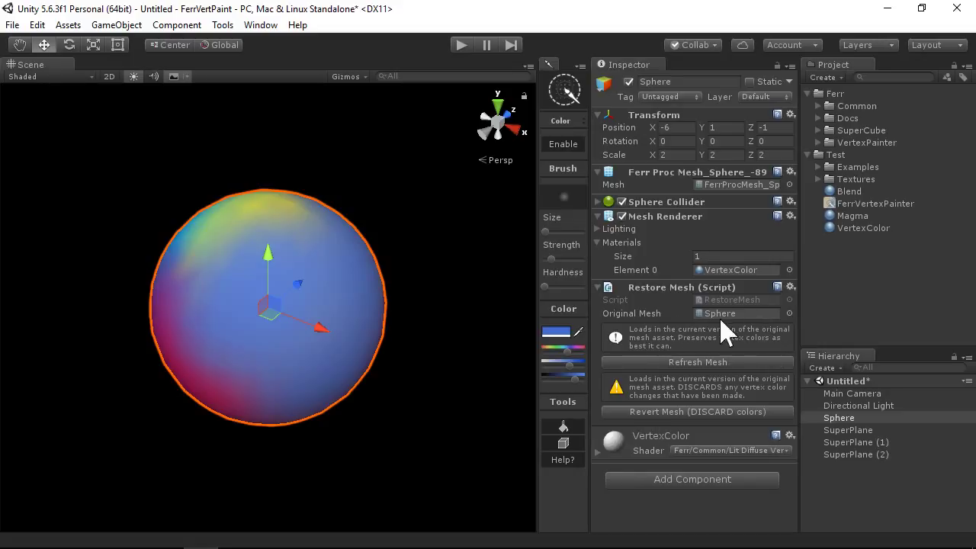
{"action": "left_click", "coordinate": [697, 413]}
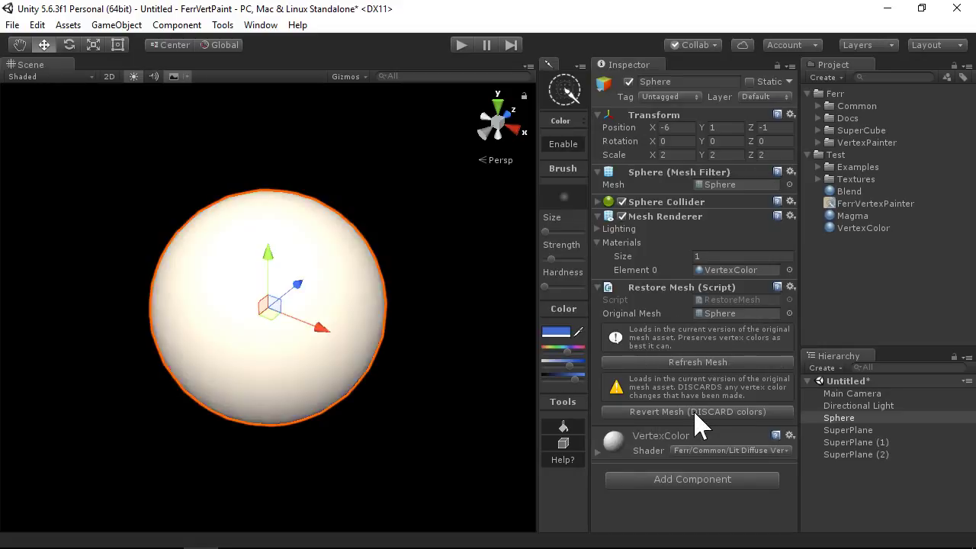
{"action": "left_click_drag", "start_coordinate": [296, 374], "coordinate": [486, 400], "text": "alt"}
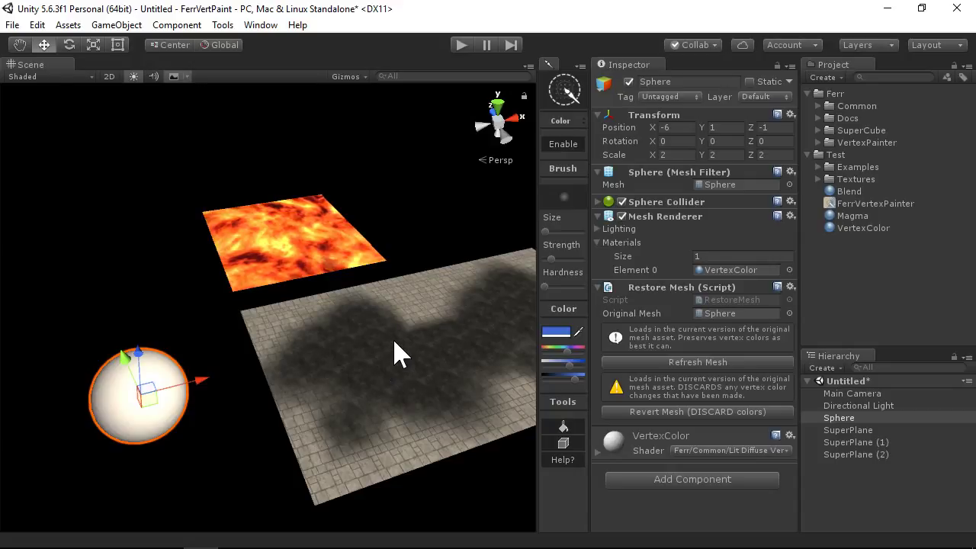
{"action": "left_click_drag", "start_coordinate": [403, 306], "coordinate": [186, 327], "text": "alt"}
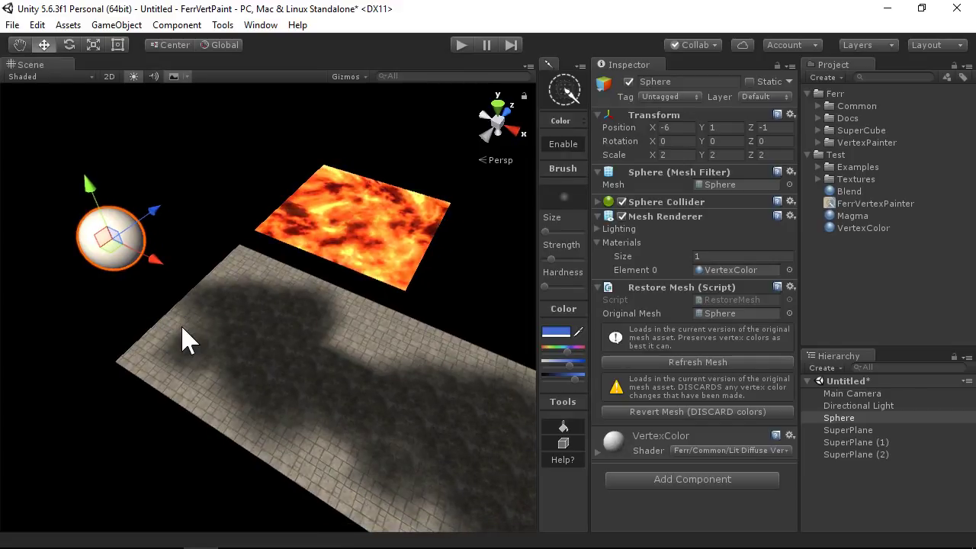